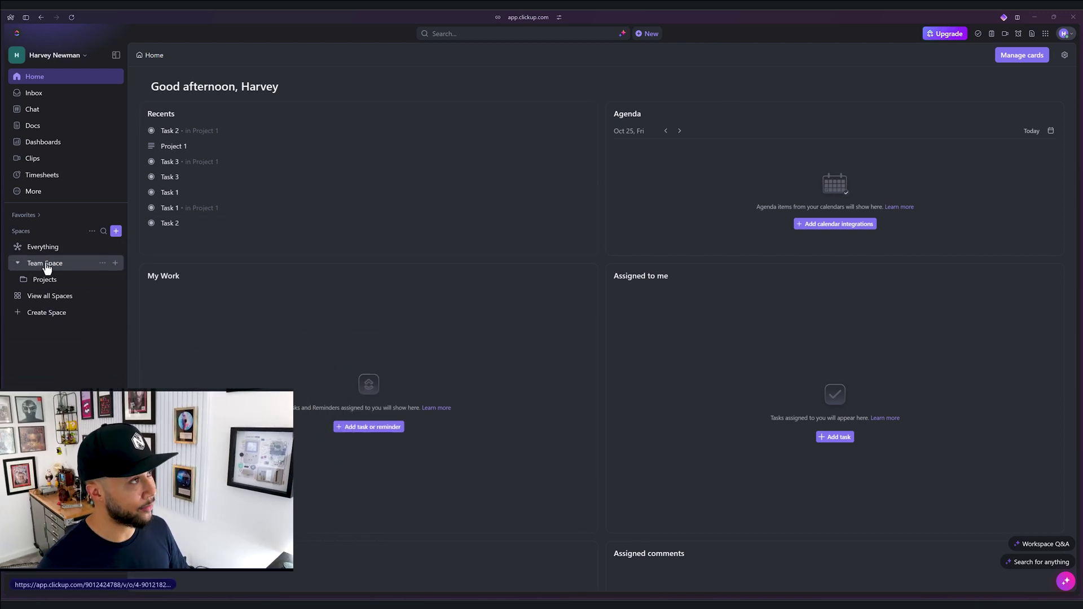
left_click(47, 265)
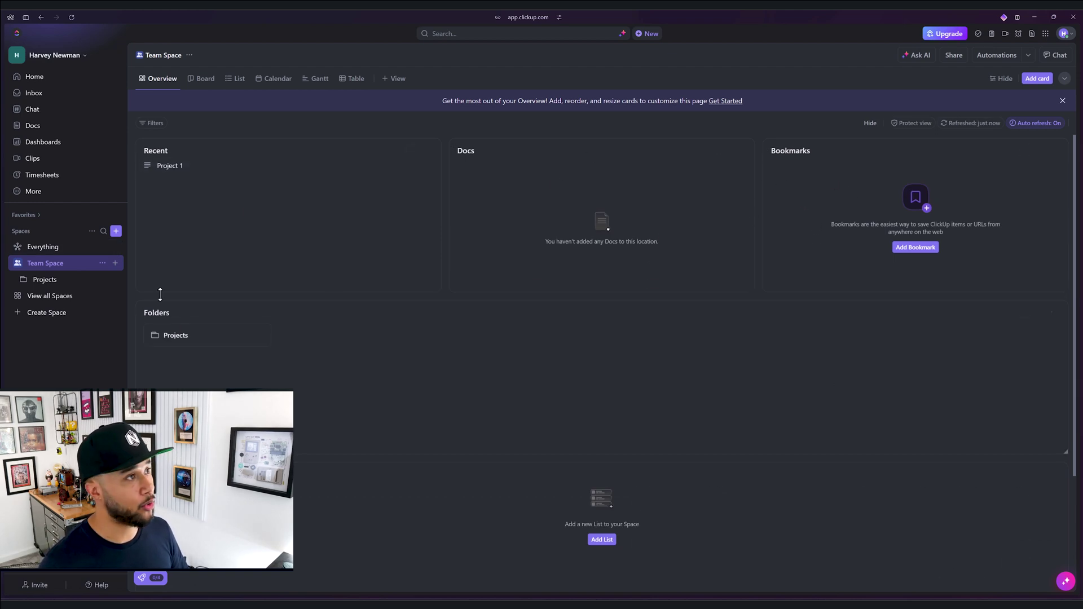
left_click(56, 85)
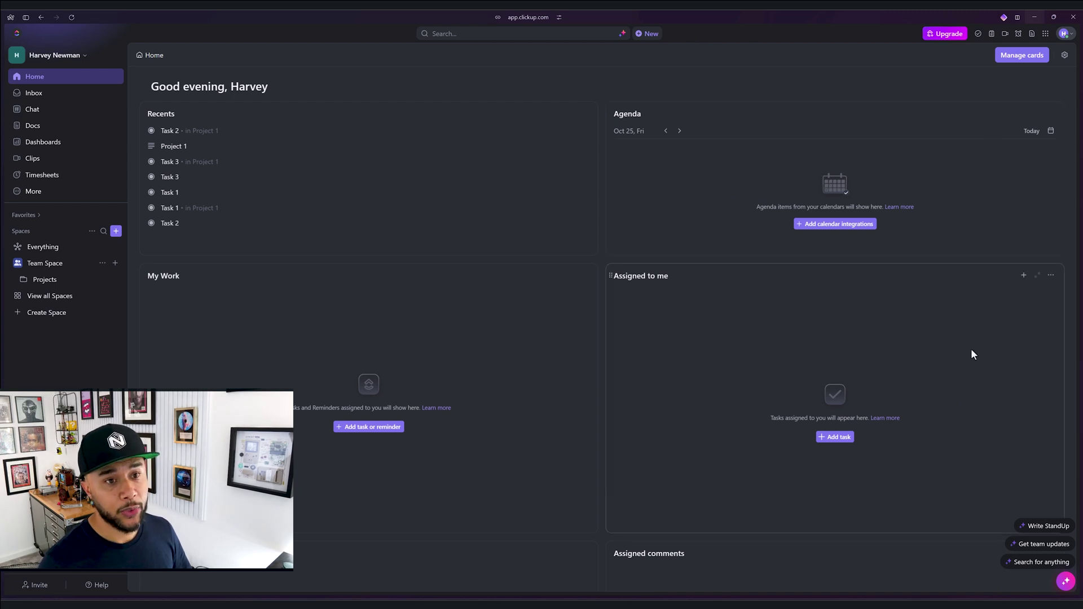
left_click(1066, 581)
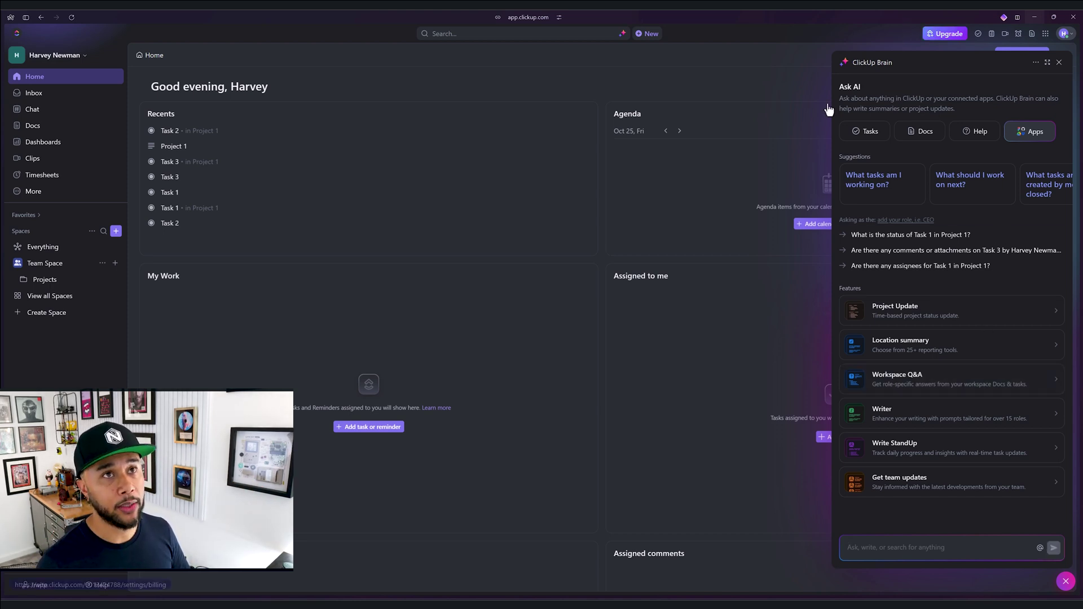
left_click(1058, 62)
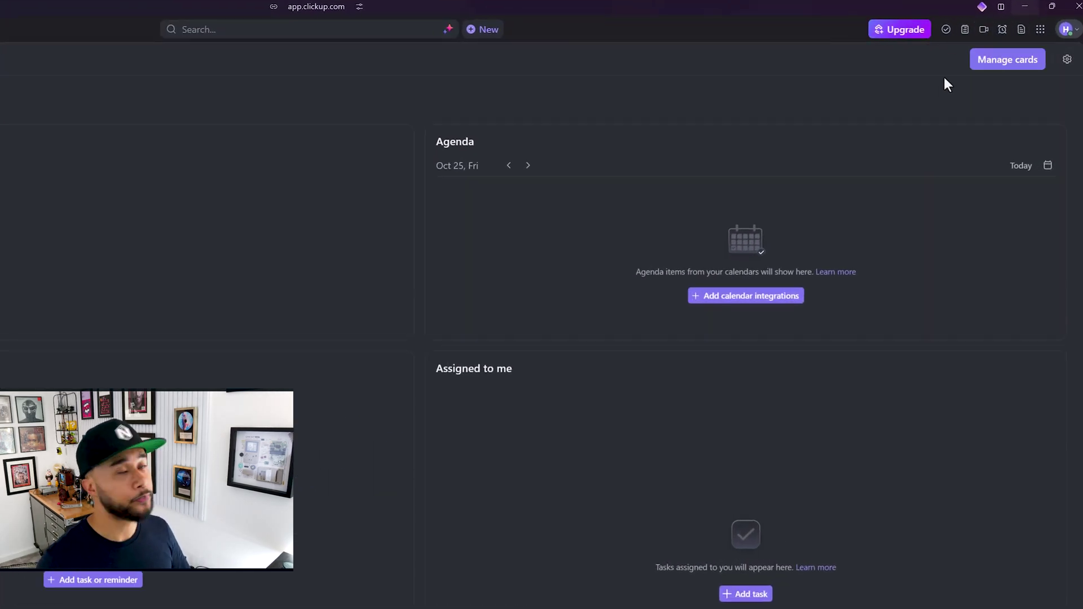
Create a new personal note for today, October 25, 2024, in the Notepad.
left_click(965, 31)
left_click_drag(966, 62, 887, 92)
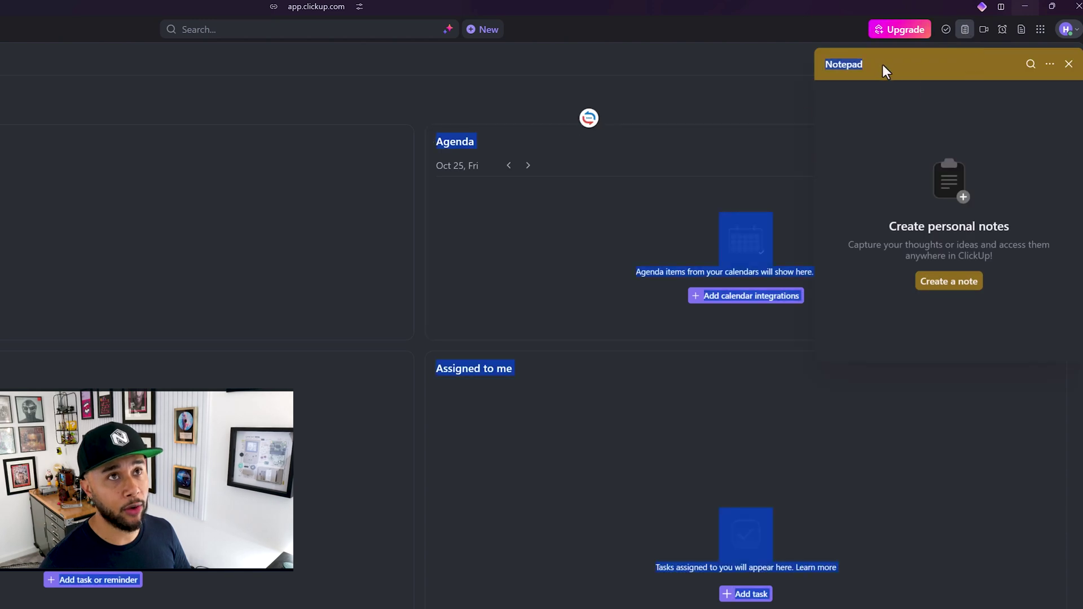
left_click(911, 132)
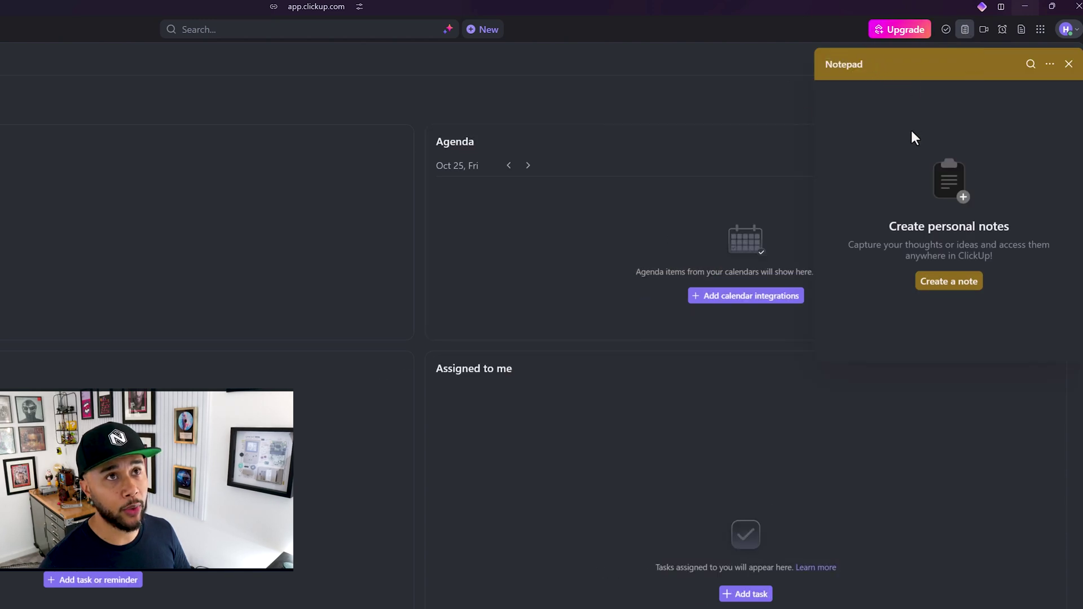
left_click(949, 282)
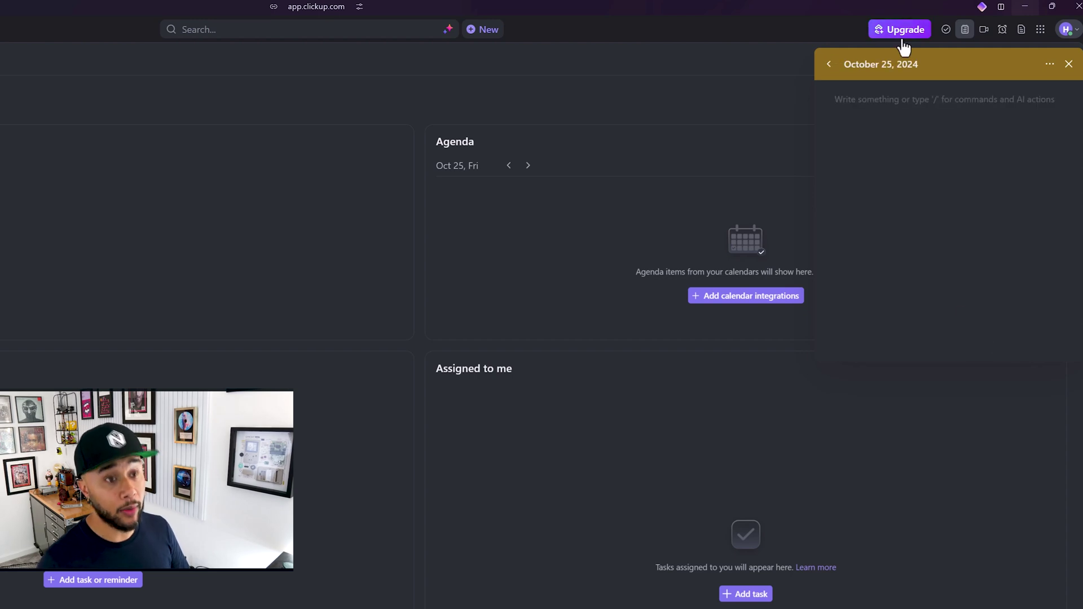
Write Change 1, Change 2, Change 3 and Change 4 on separate lines.
type("Change")
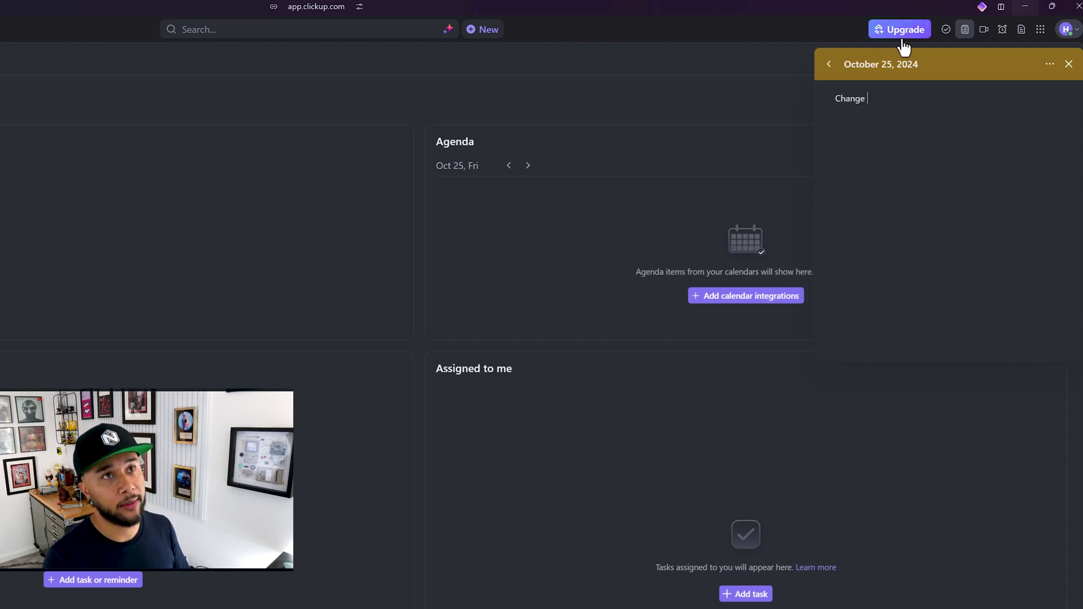
type(" 1")
key("Return")
type("Change")
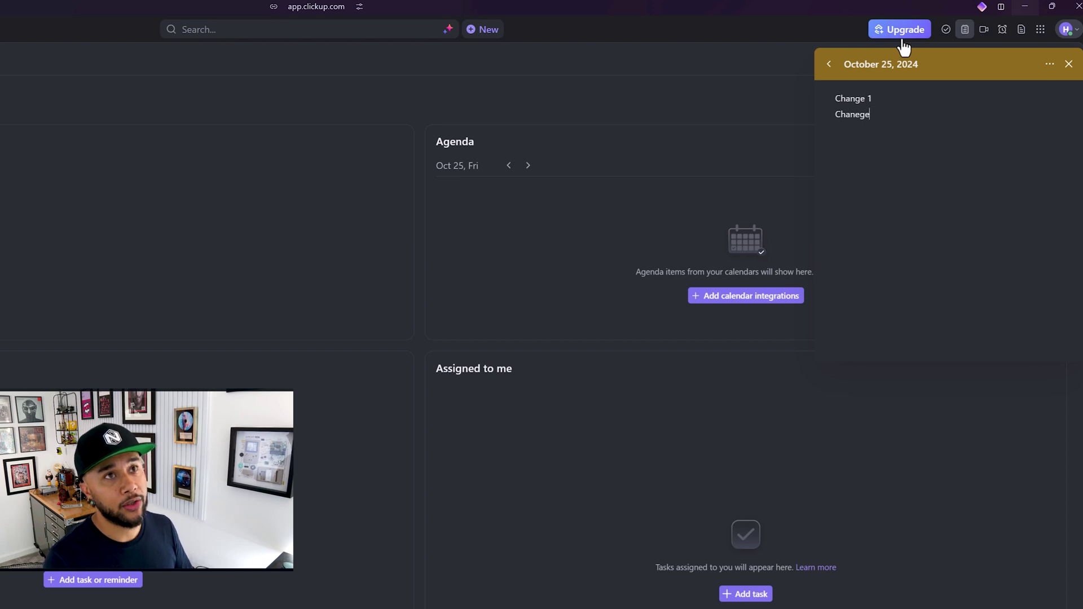
type("2")
key("Return")
type("Change 3")
key("Return")
type("Change 4")
key("Return")
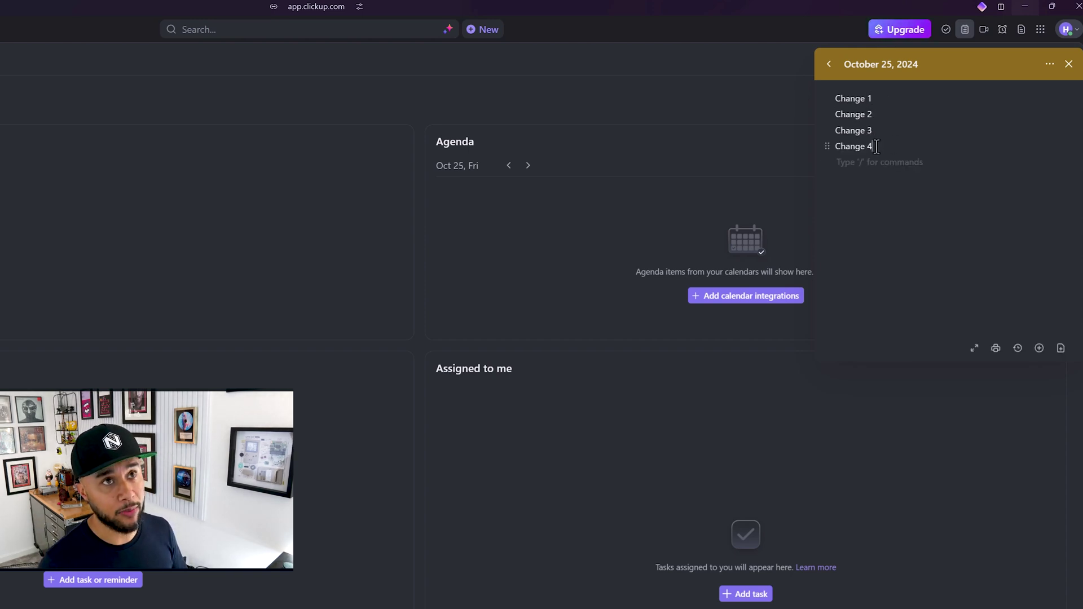
left_click_drag(875, 147, 828, 103)
left_click(929, 162)
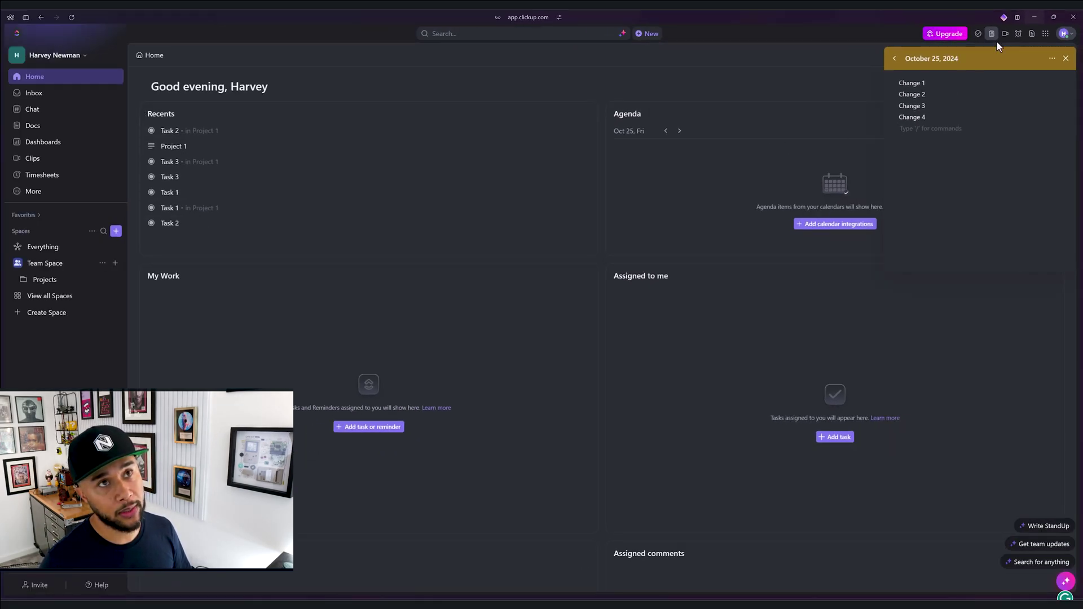
Start a task under Today in My Work named 'Change 1 - Change of Spacing the Arms'.
left_click(978, 35)
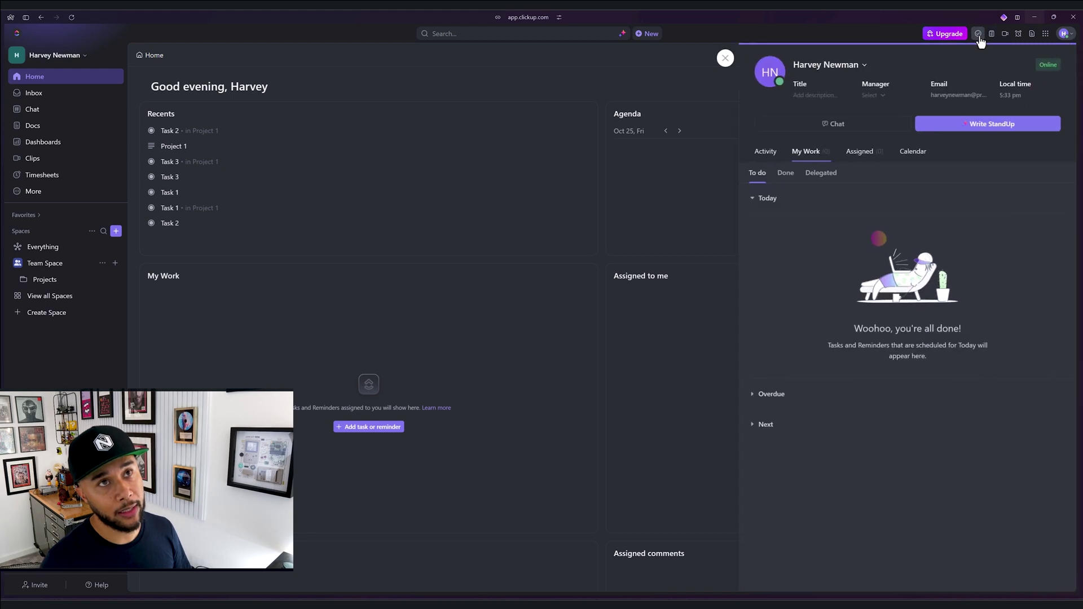
mouse_move(955, 203)
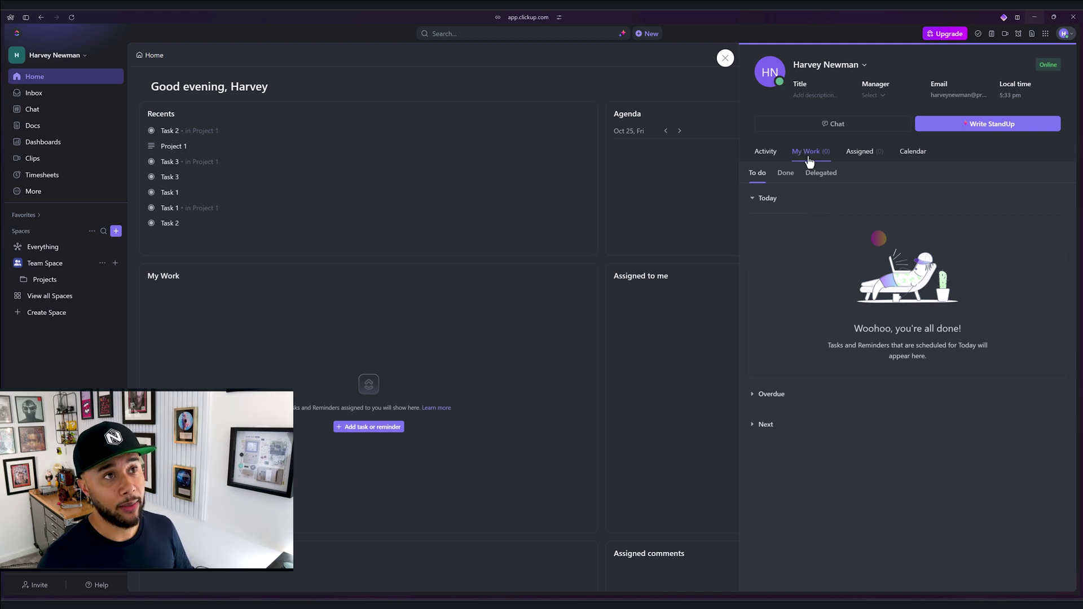
mouse_move(792, 219)
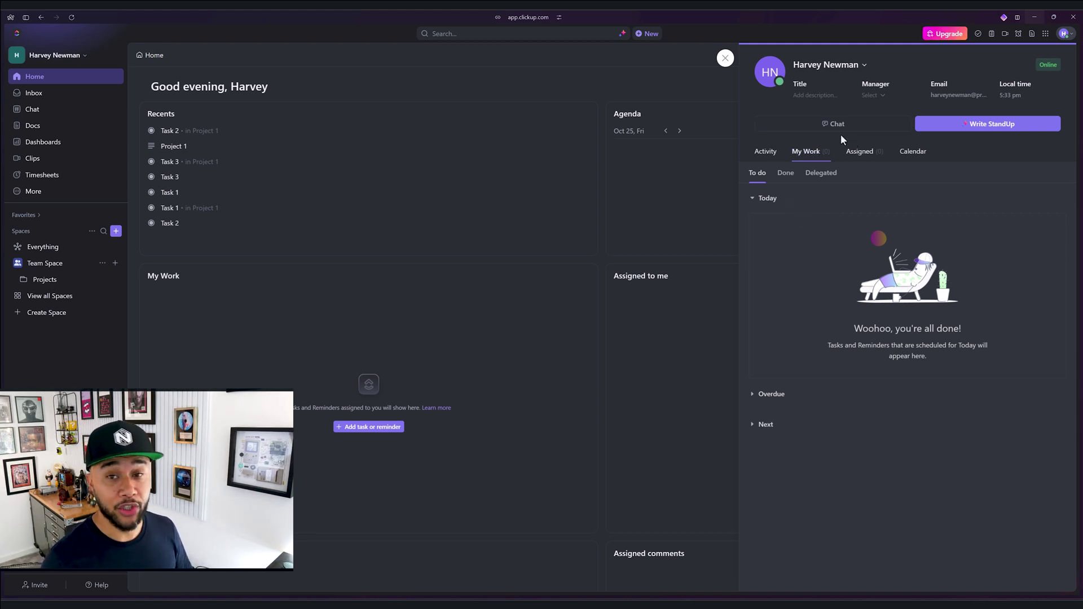
mouse_move(817, 276)
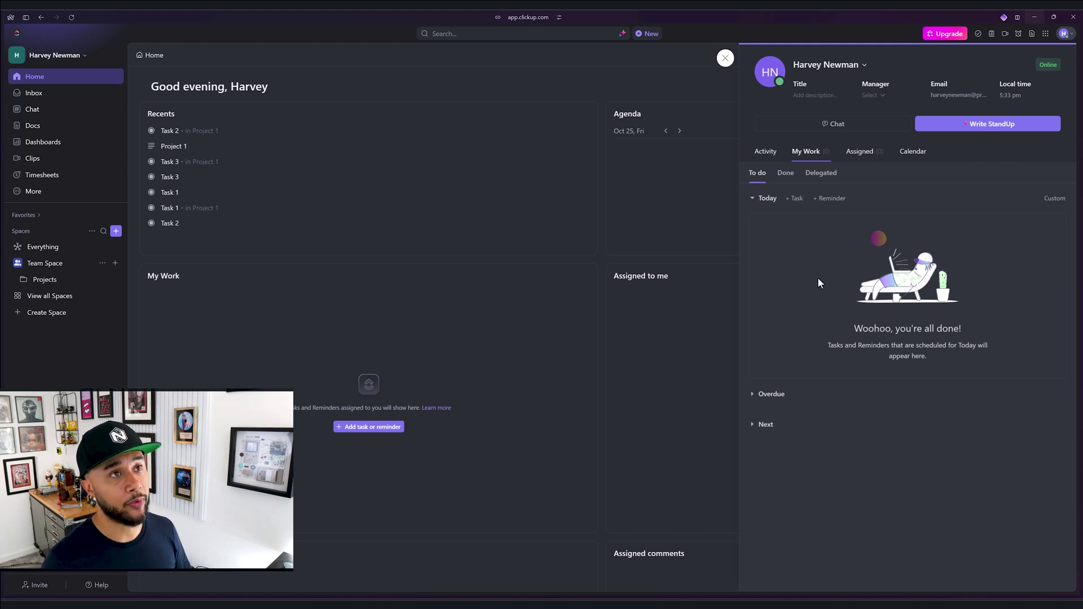
left_click(795, 200)
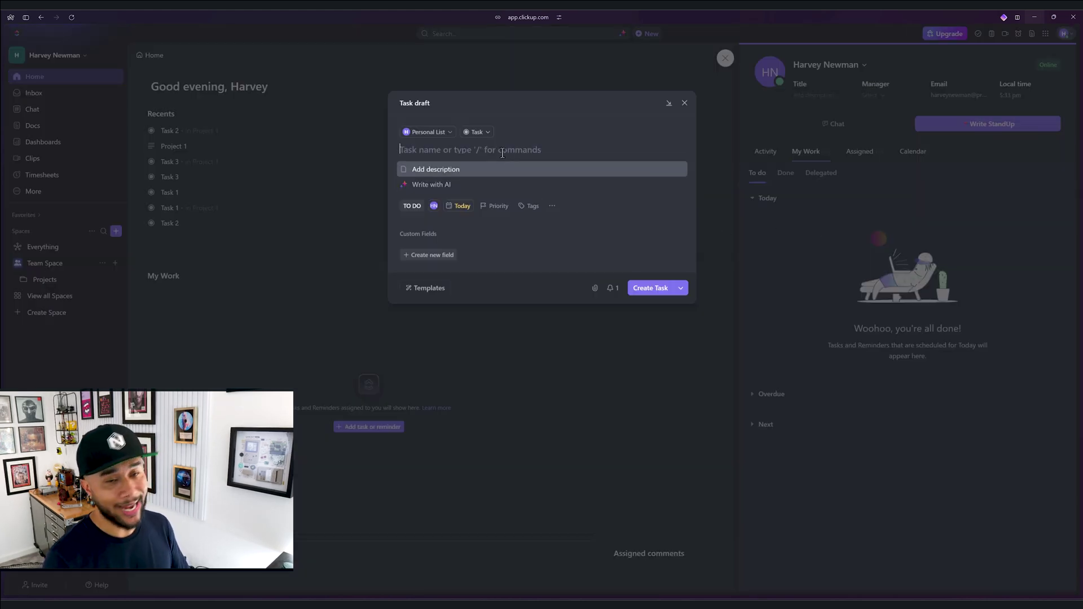
type("Change 1")
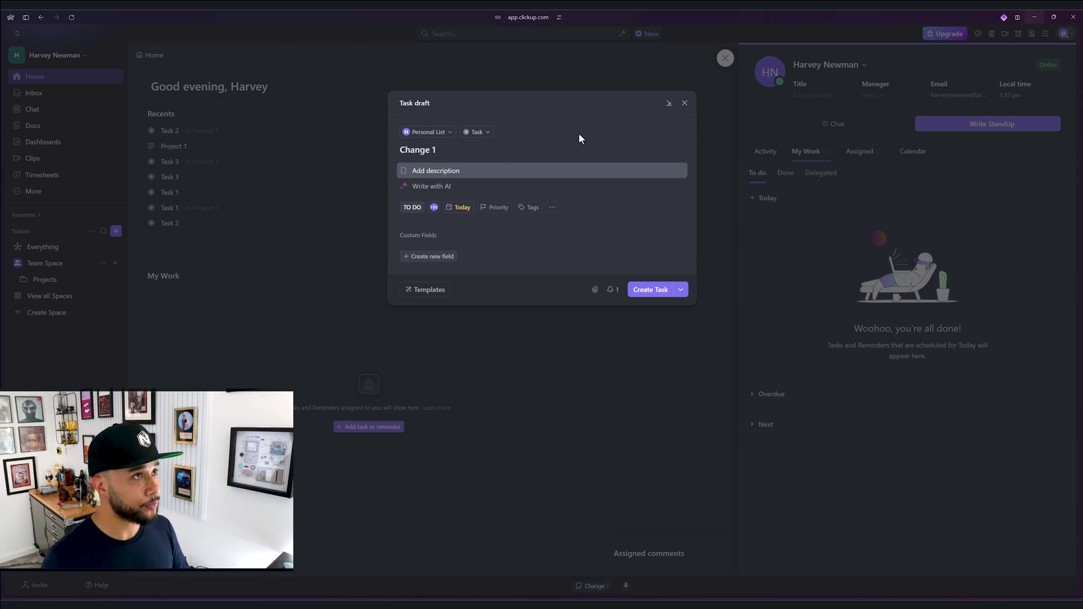
Add notes on making the arms more interesting, keep Today as due date, and create it.
left_click(457, 170)
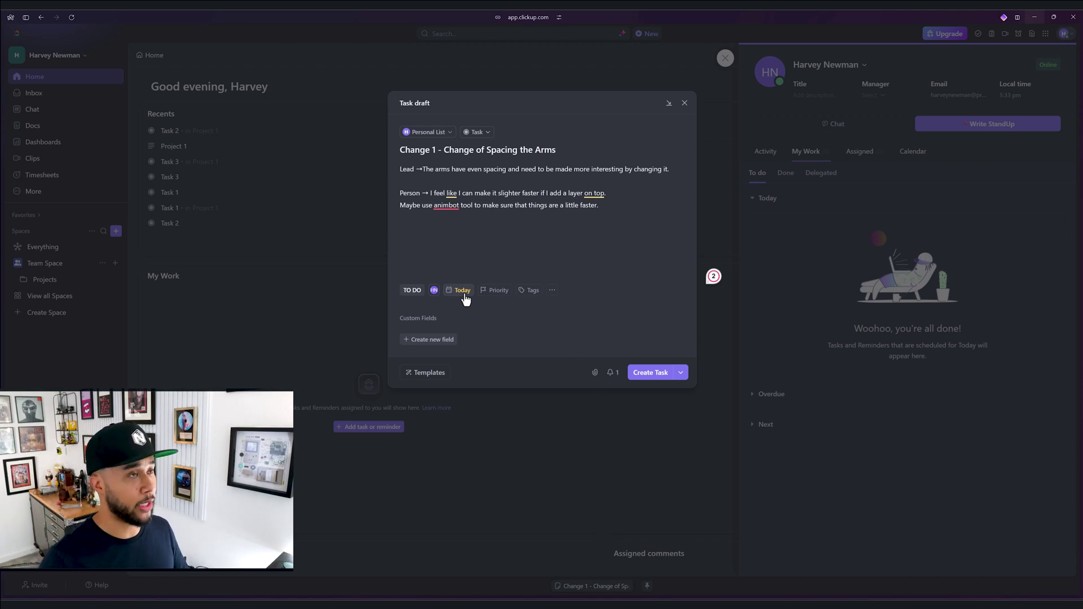
left_click(464, 290)
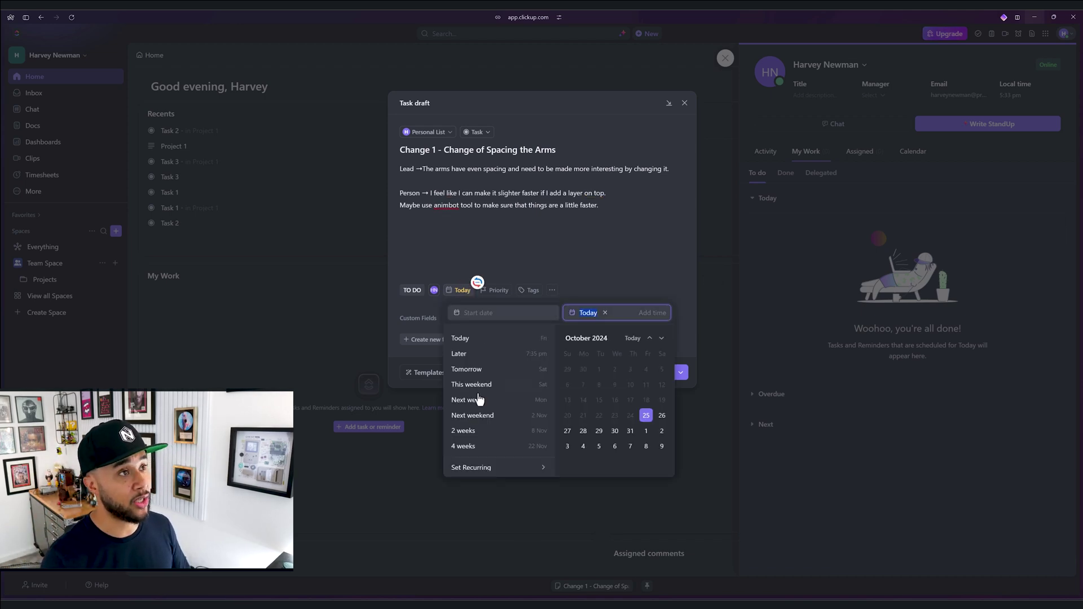
left_click(535, 221)
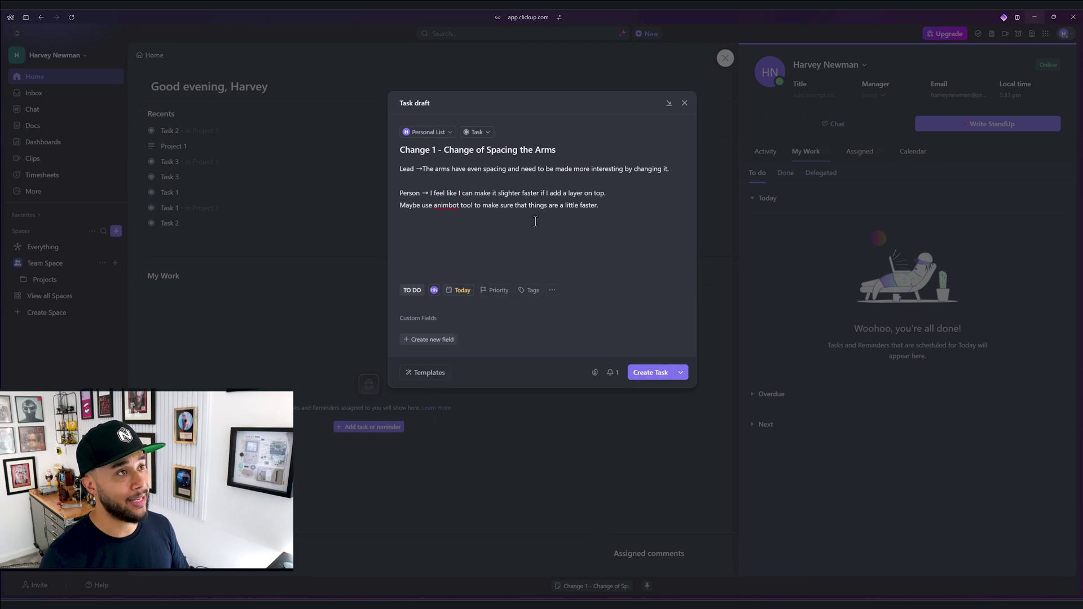
left_click(656, 374)
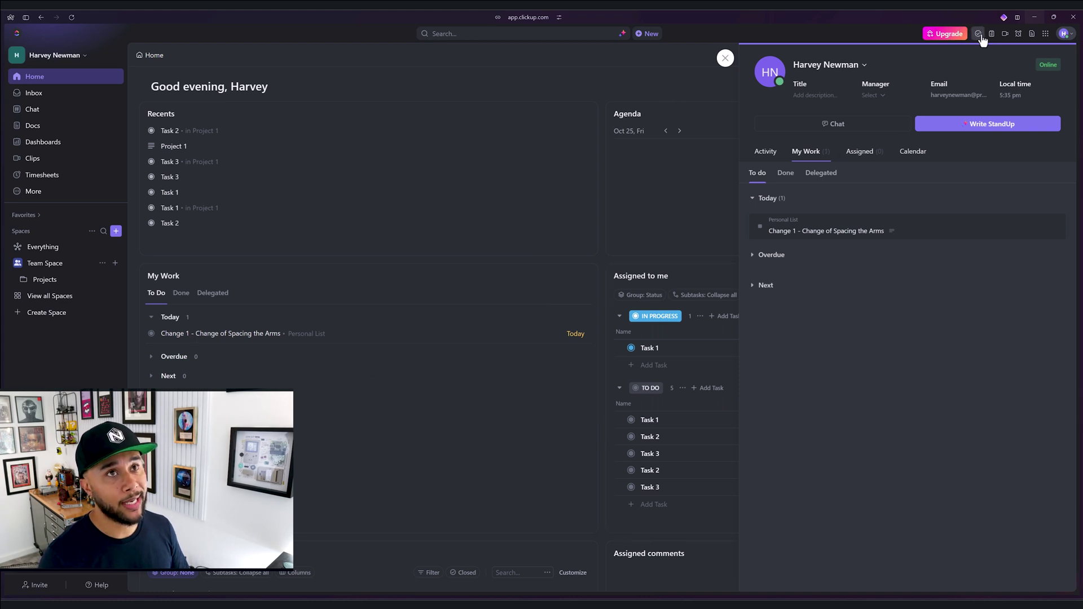
left_click(725, 59)
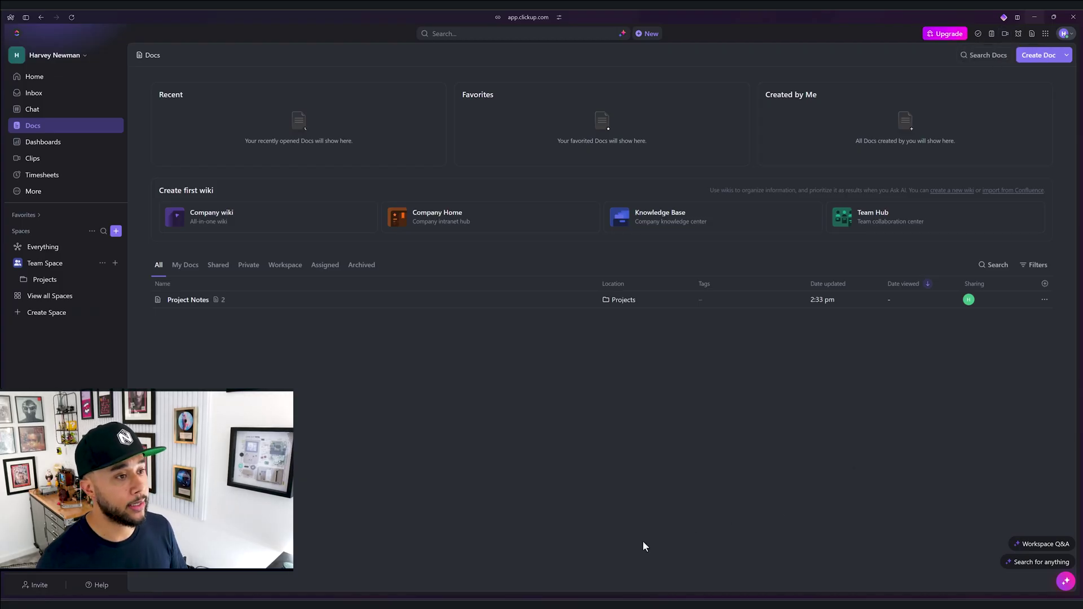
Launch Maya from Windows search and start a ClickUp clip recording of the entire screen.
key("super")
type("maya")
key("Return")
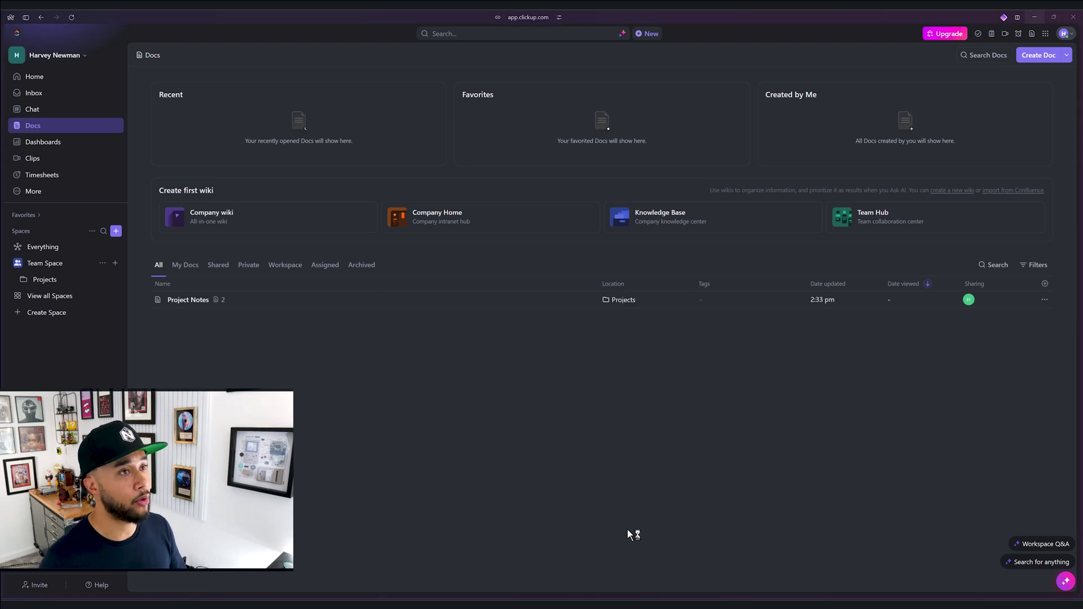
left_click(1006, 35)
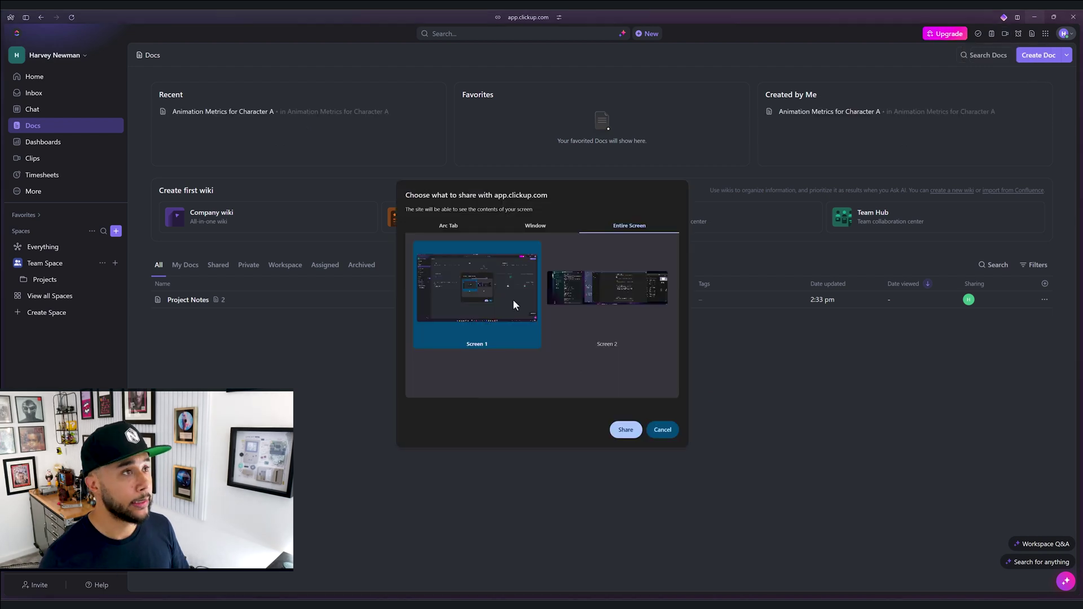
left_click(624, 431)
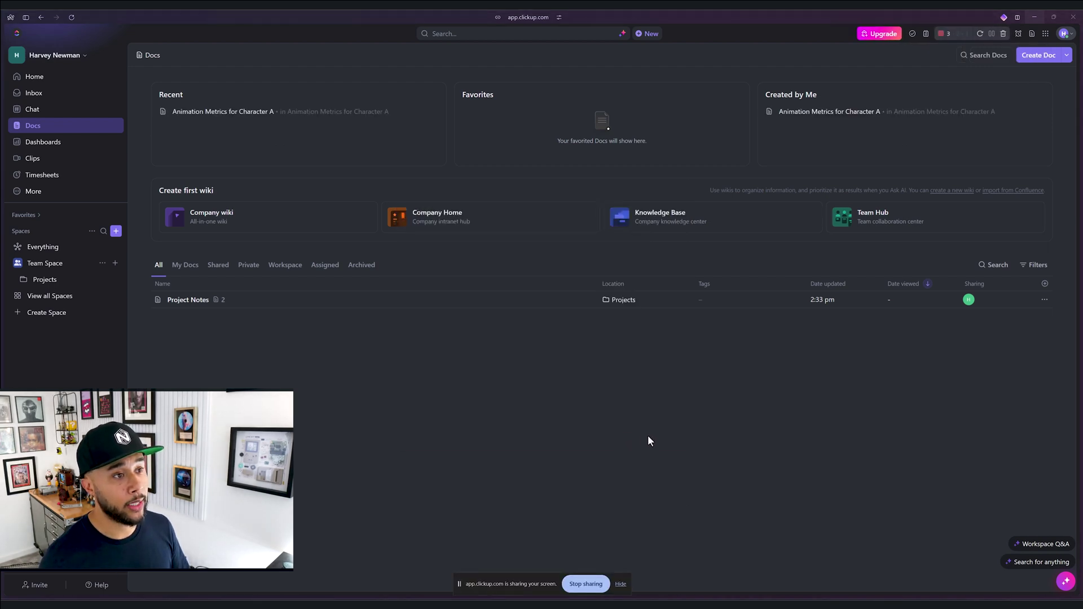
Add a polygon cube at the grid centre in Maya.
left_click(711, 567)
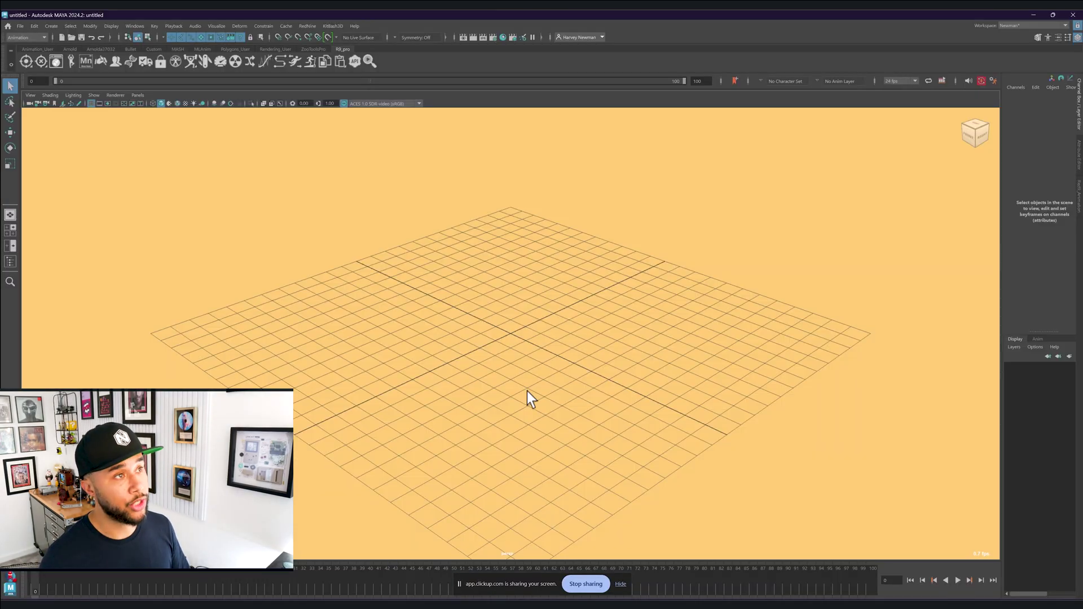
left_click_drag(497, 367, 557, 362)
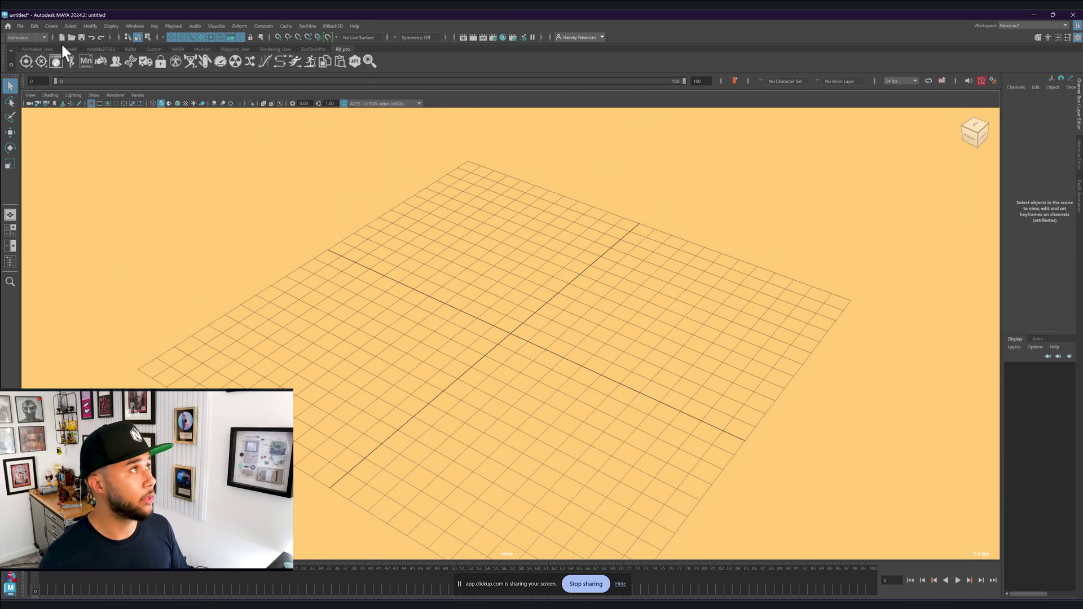
left_click(50, 27)
mouse_move(86, 57)
left_click(158, 66)
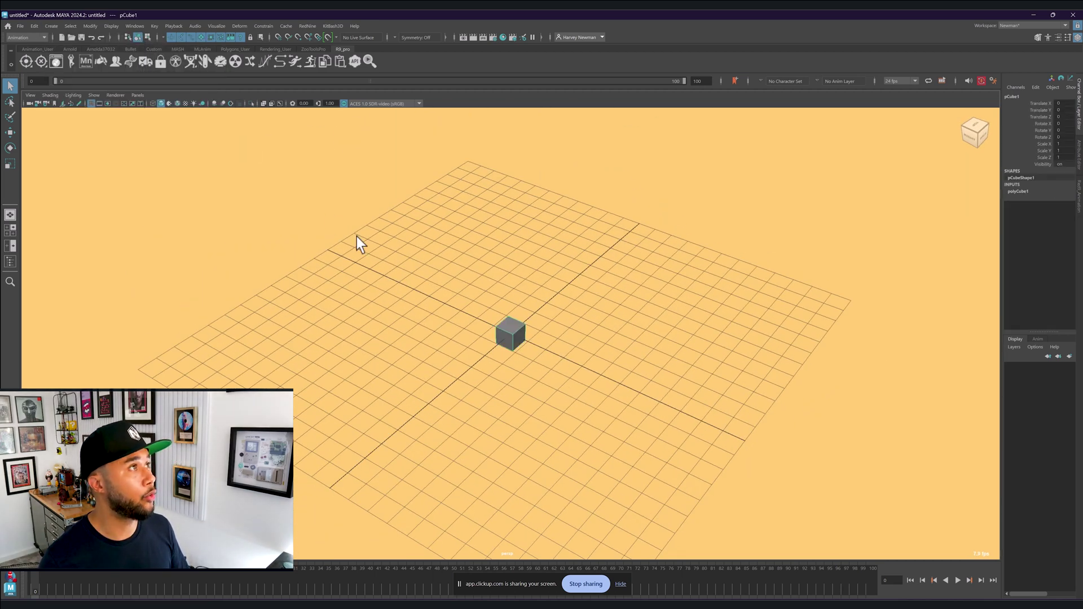
Scale the cube up about sixteenfold, view it front-on, and stop the recording.
left_click_drag(497, 329, 616, 389)
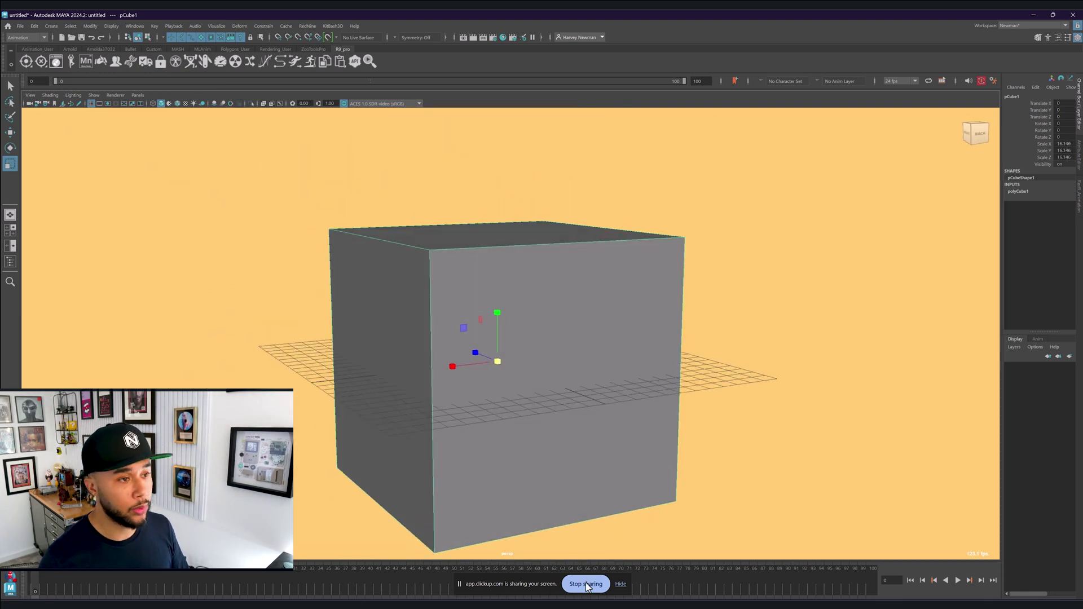
left_click_drag(691, 471, 986, 96)
left_click(984, 84)
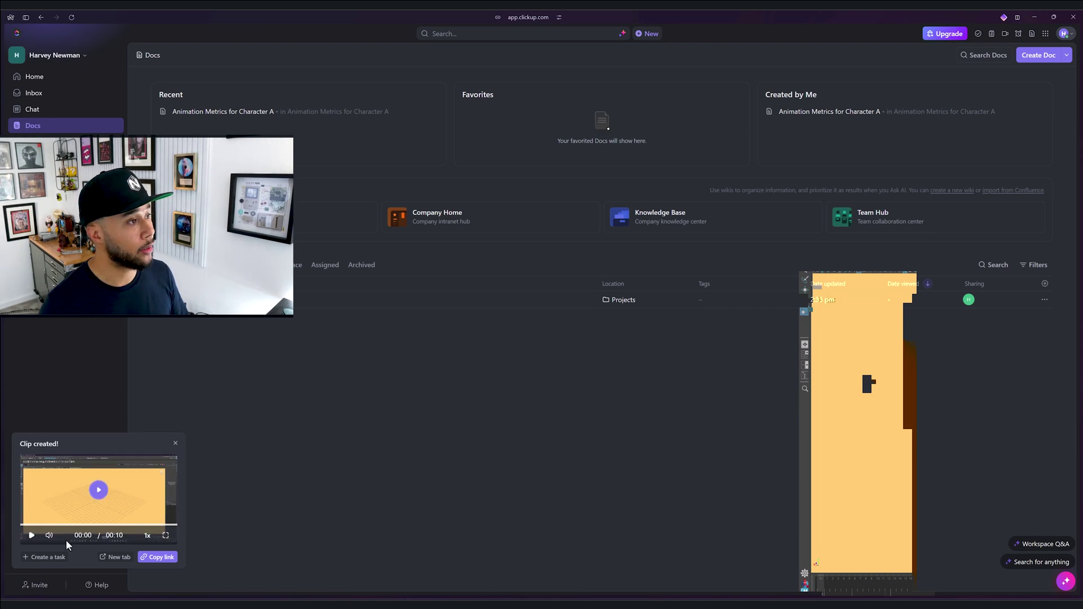
Create a task from the recorded clip via the Clip created! popup.
left_click(40, 558)
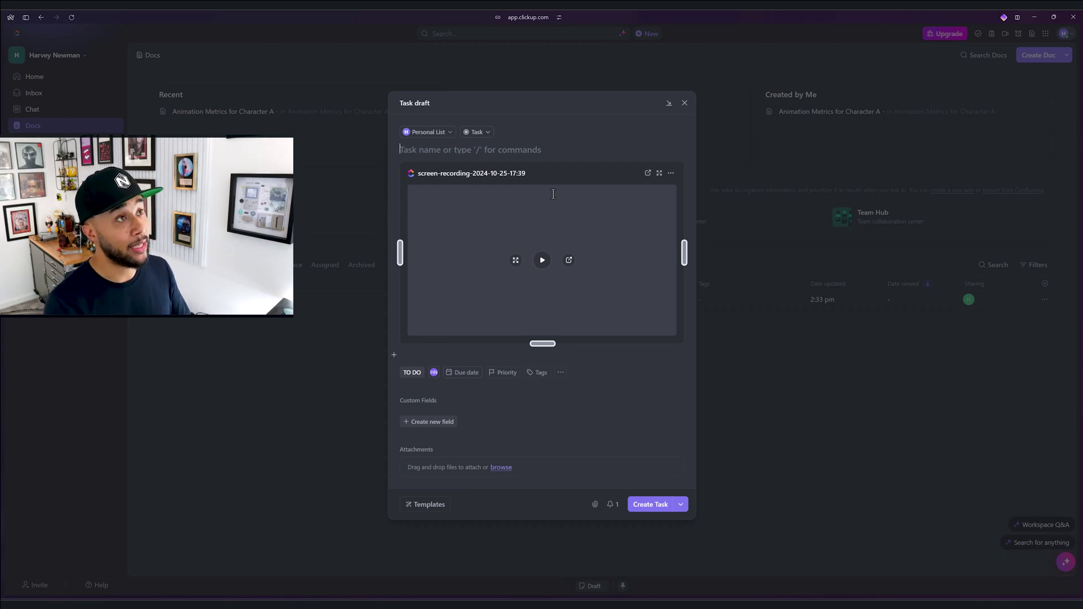
Create the task 'Review for my animation of a cube' and view its page with the embedded clip.
type("Review for my animation of a cube")
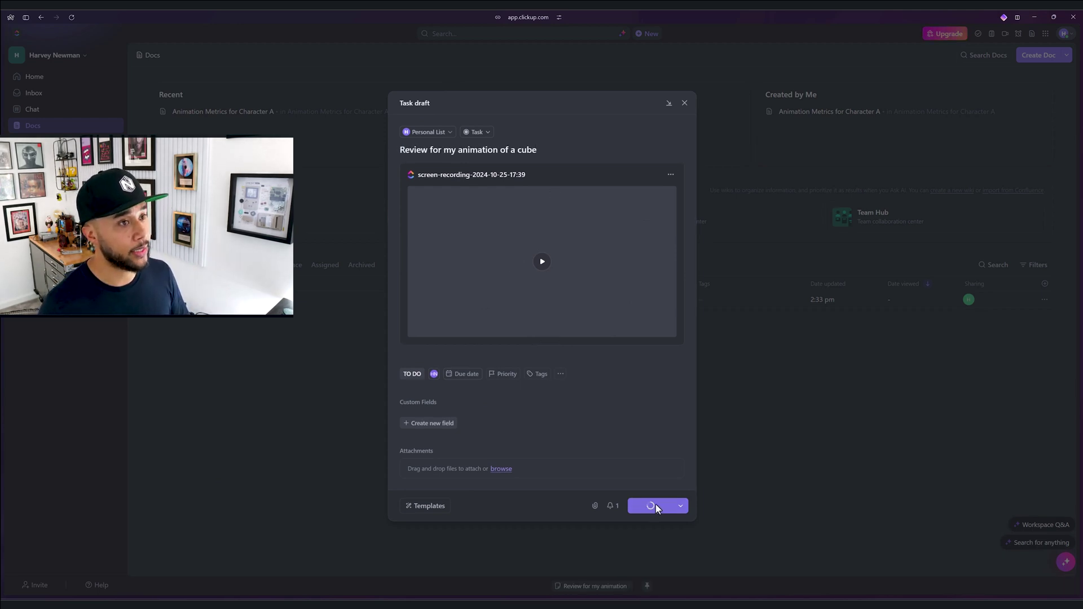
left_click(655, 506)
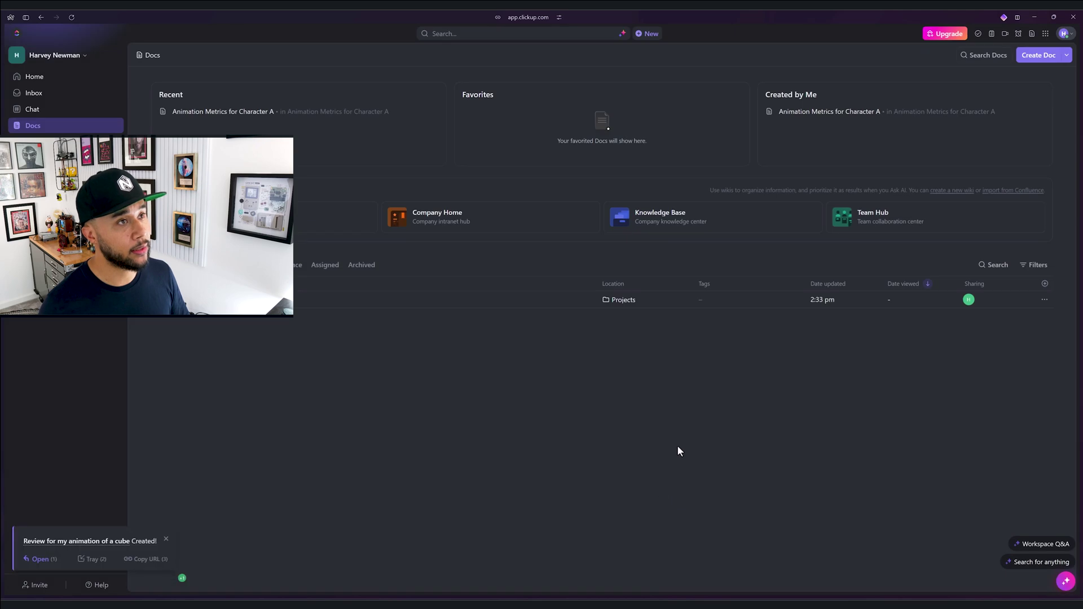
left_click(44, 560)
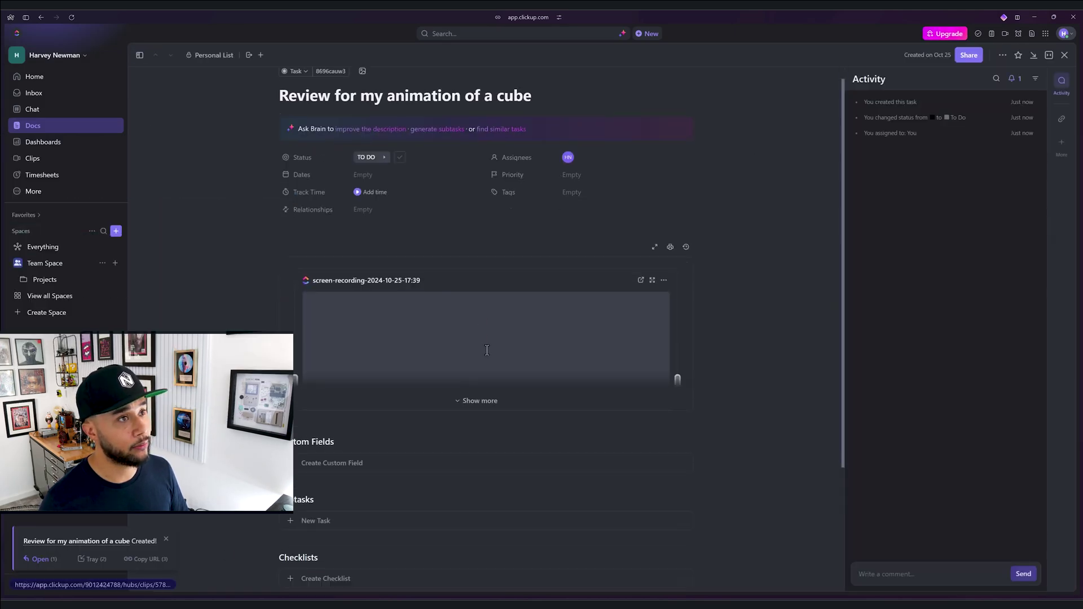
scroll(487, 350, "down", 3)
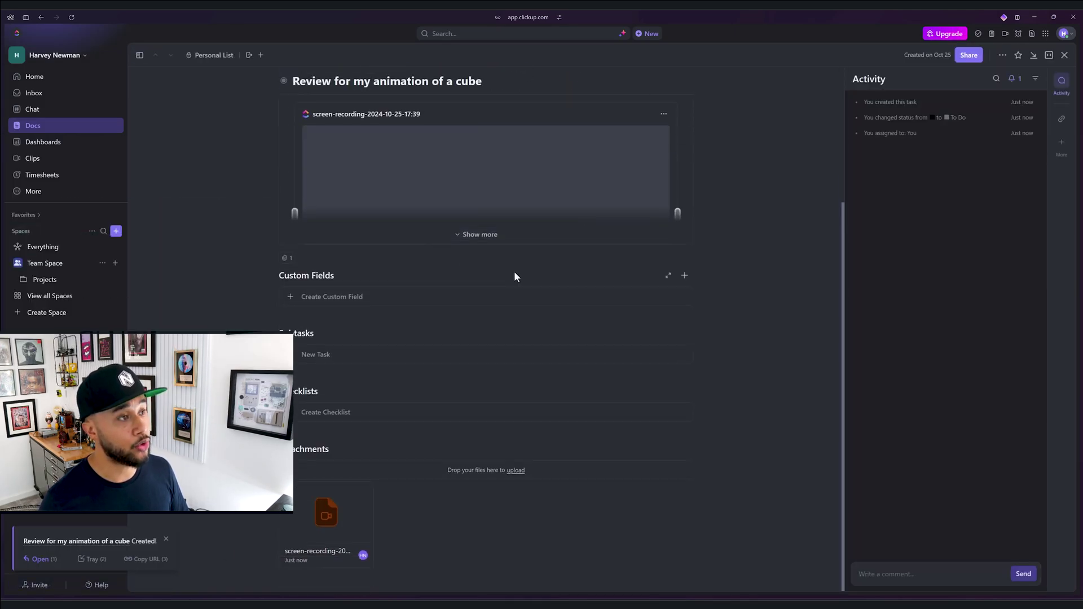
scroll(455, 321, "up", 4)
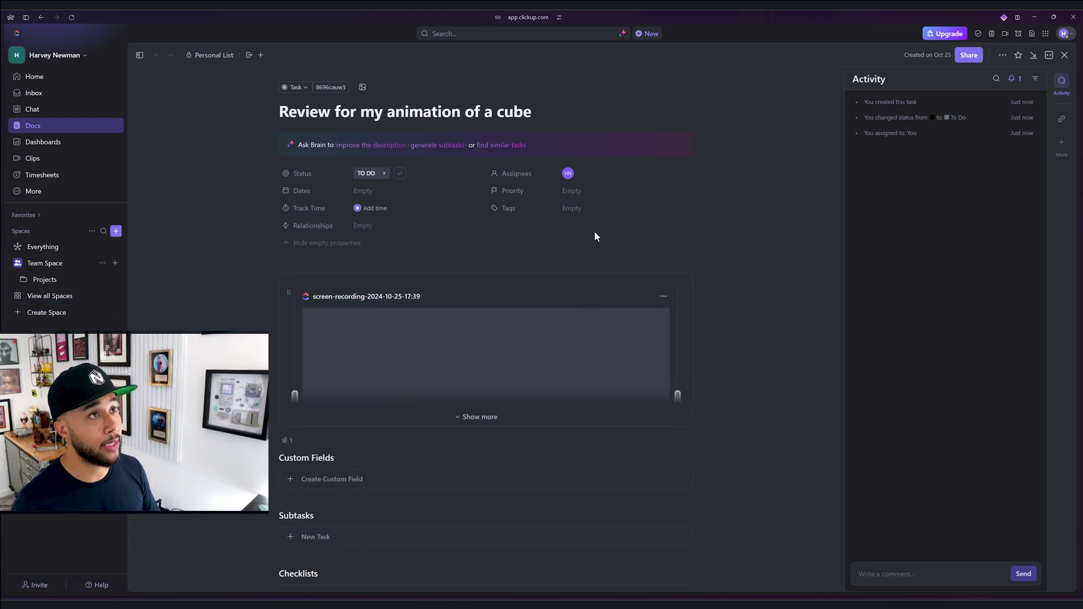
Assign the cube review task to yourself (Me).
left_click(606, 180)
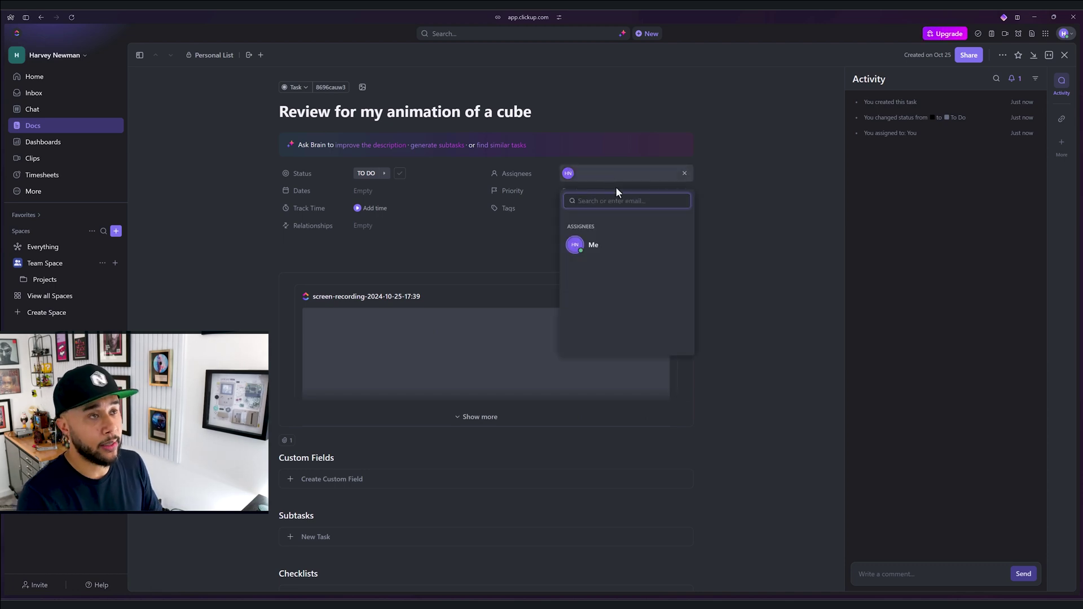
left_click(602, 254)
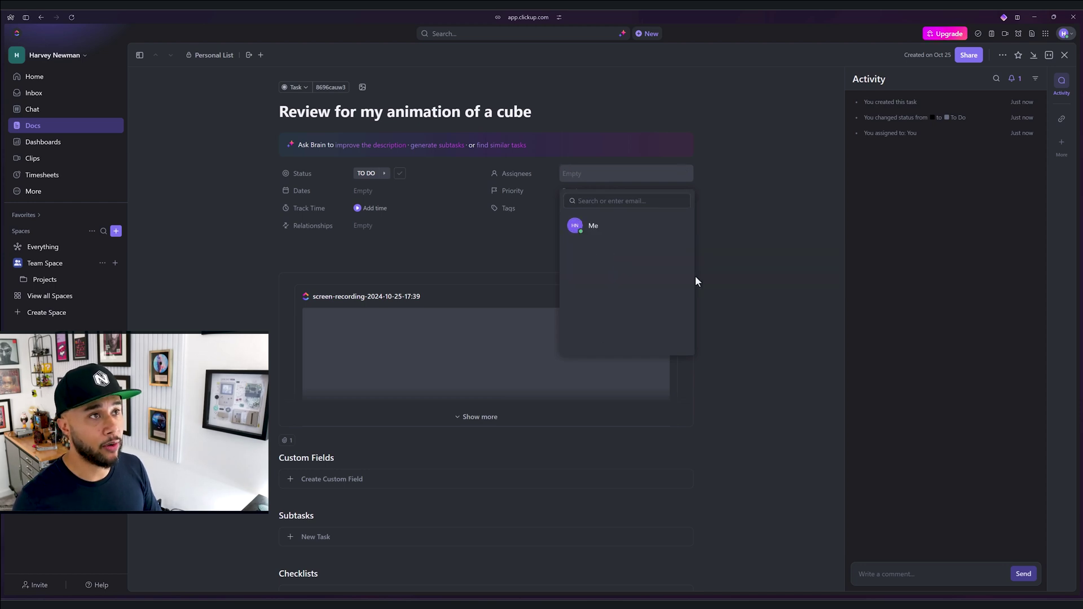
left_click(724, 262)
left_click(573, 174)
left_click(602, 226)
left_click(796, 268)
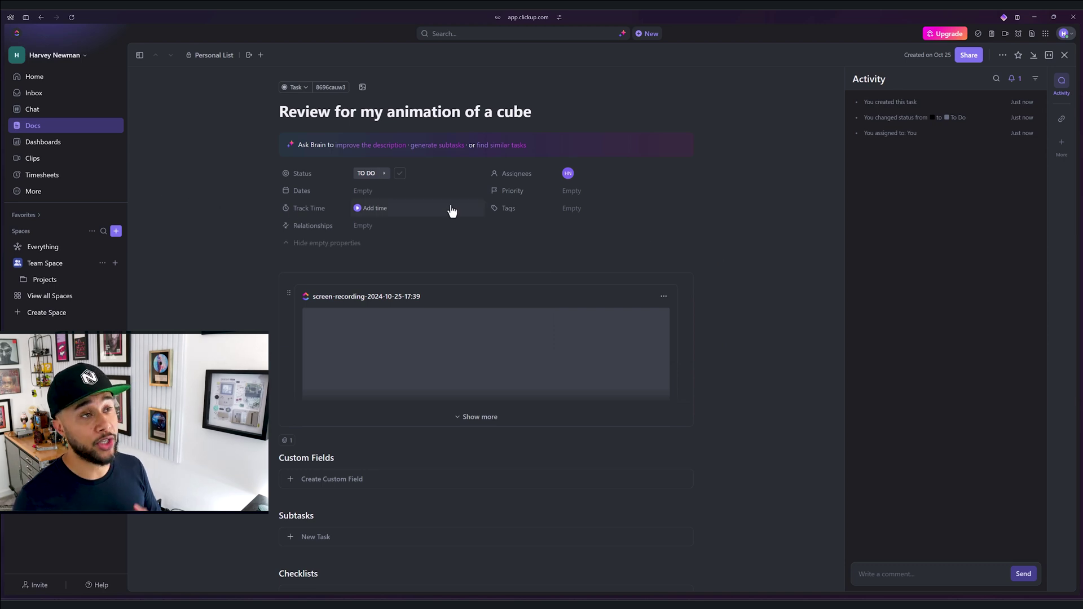
Set the task's due date to today, the 25th, and begin a comment.
left_click(382, 191)
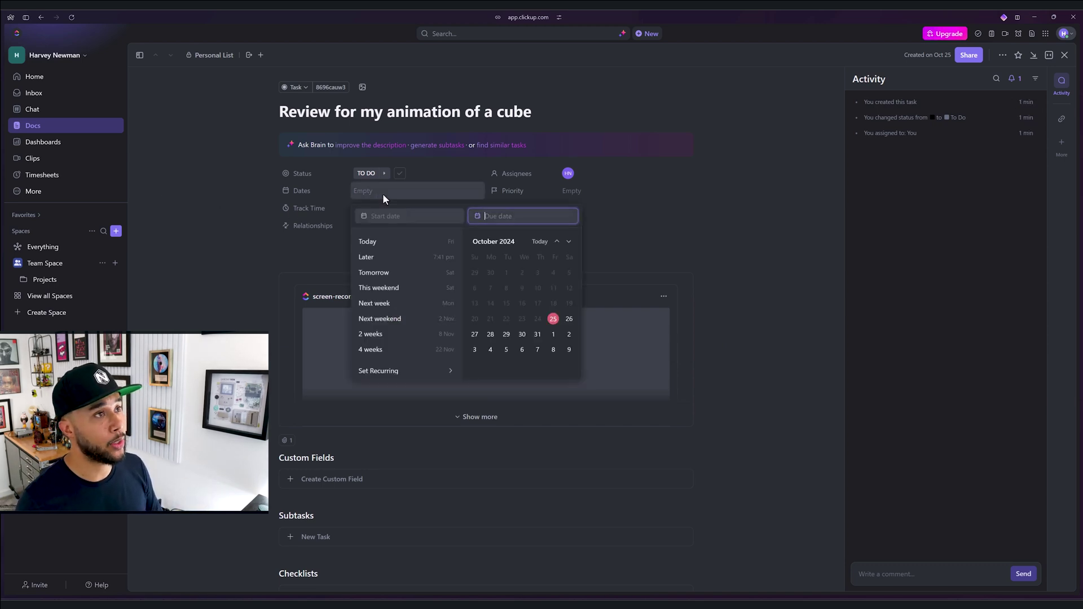
left_click(553, 320)
left_click(741, 243)
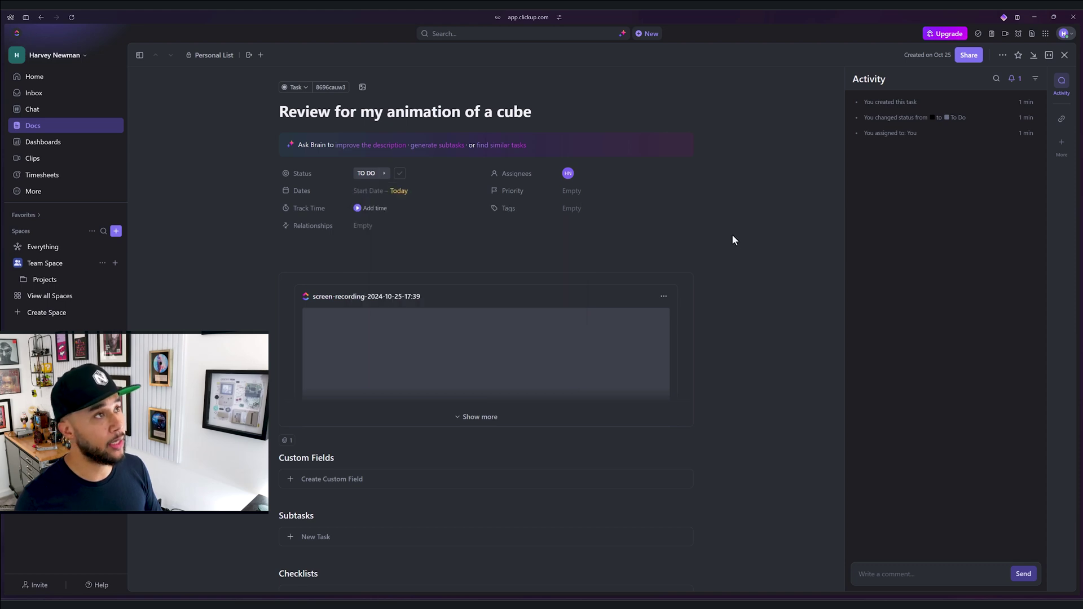
scroll(375, 407, "down", 3)
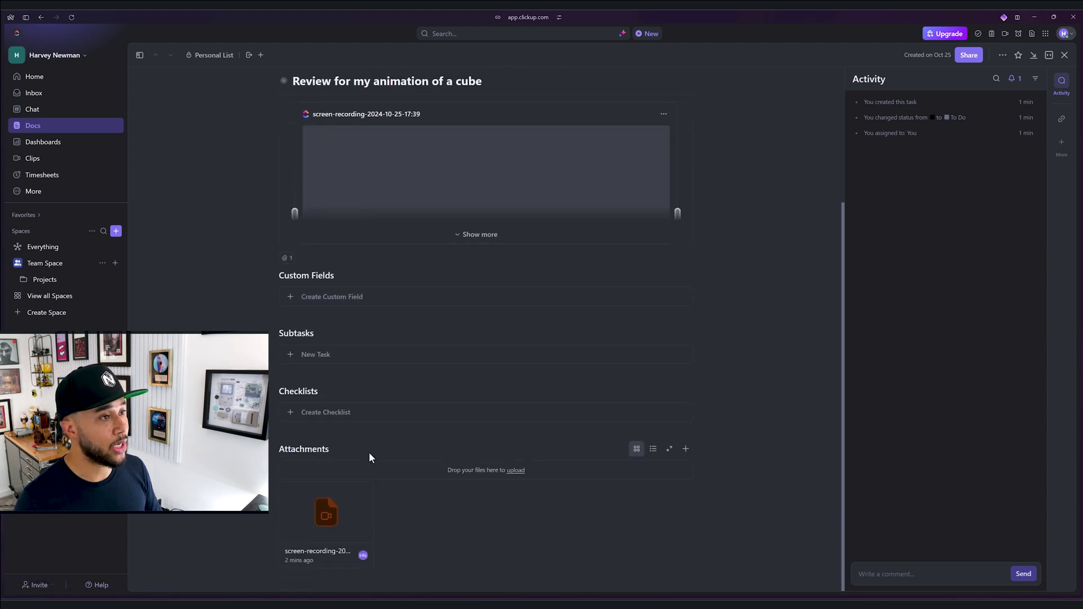
scroll(366, 450, "up", 3)
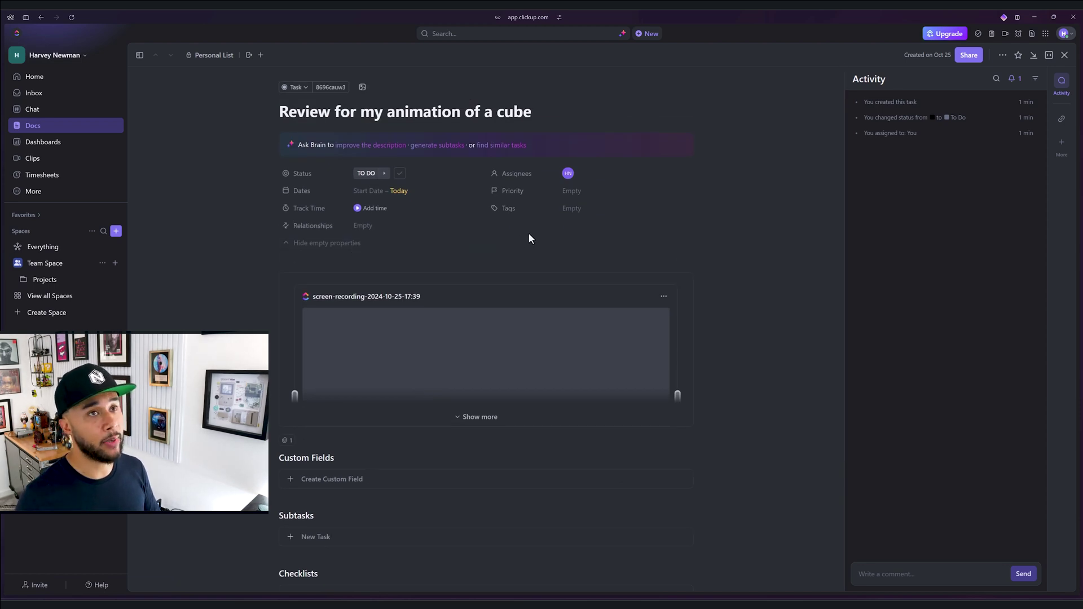
left_click(919, 581)
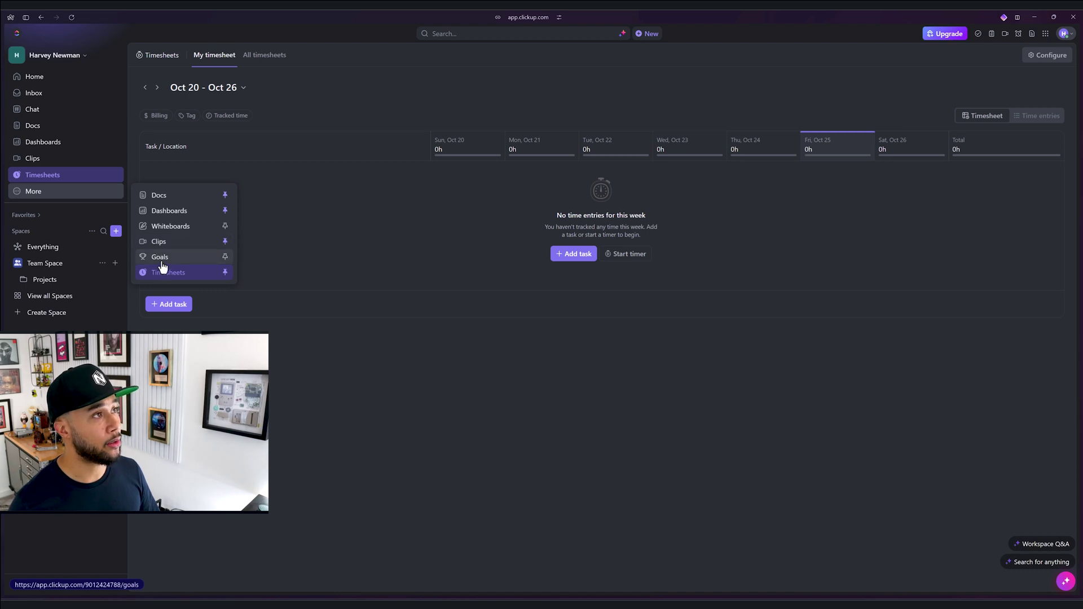
Pin Track Time to the toolbar from the apps grid.
left_click(1046, 34)
left_click(987, 112)
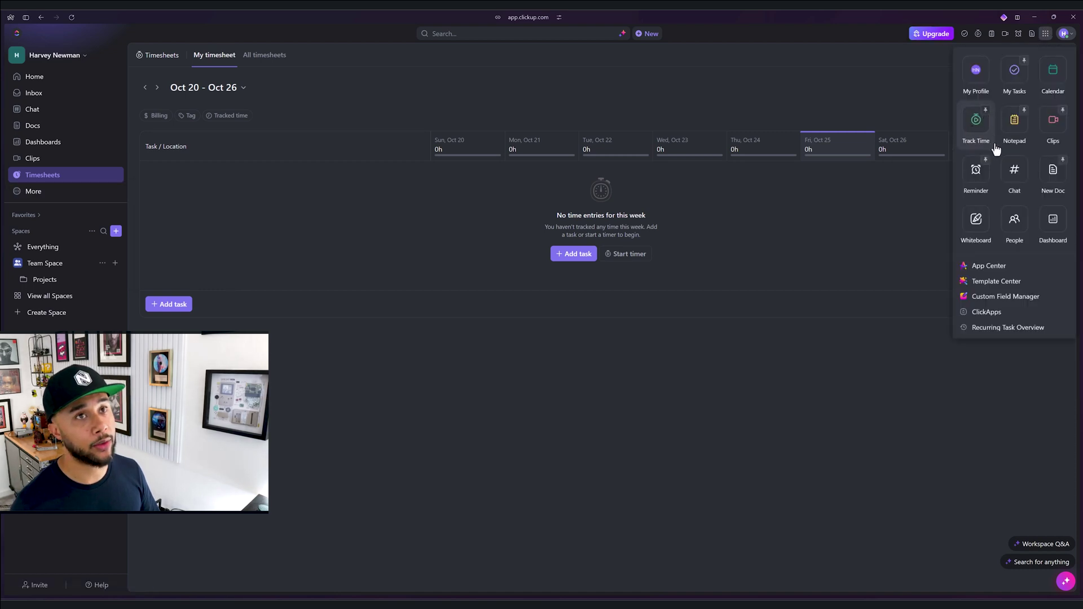
left_click(979, 35)
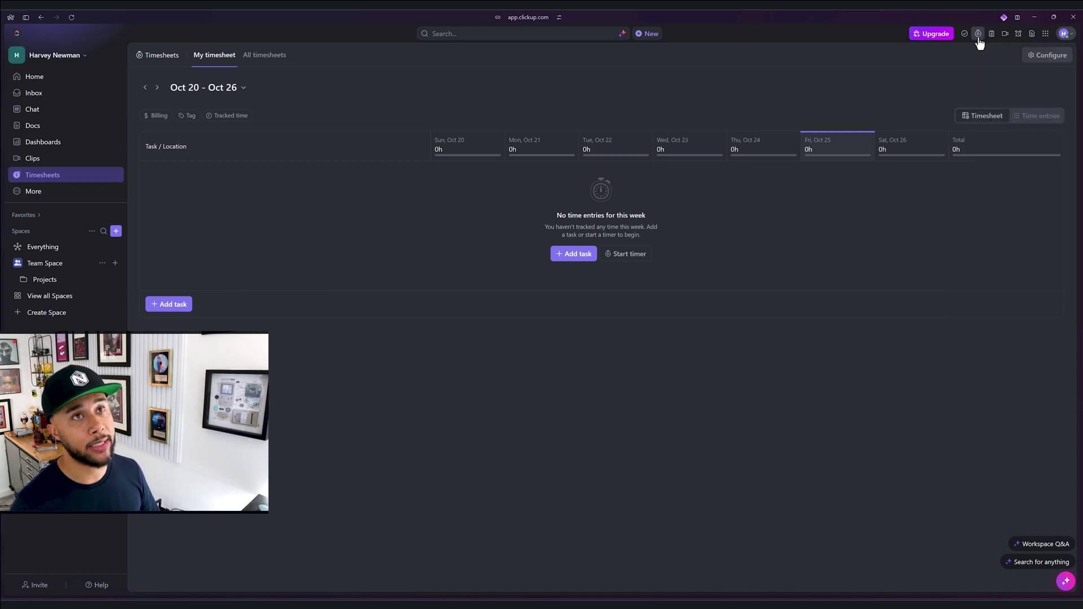
Run the timer for a few seconds to log a 1m entry on Fri, Oct 25.
left_click(978, 39)
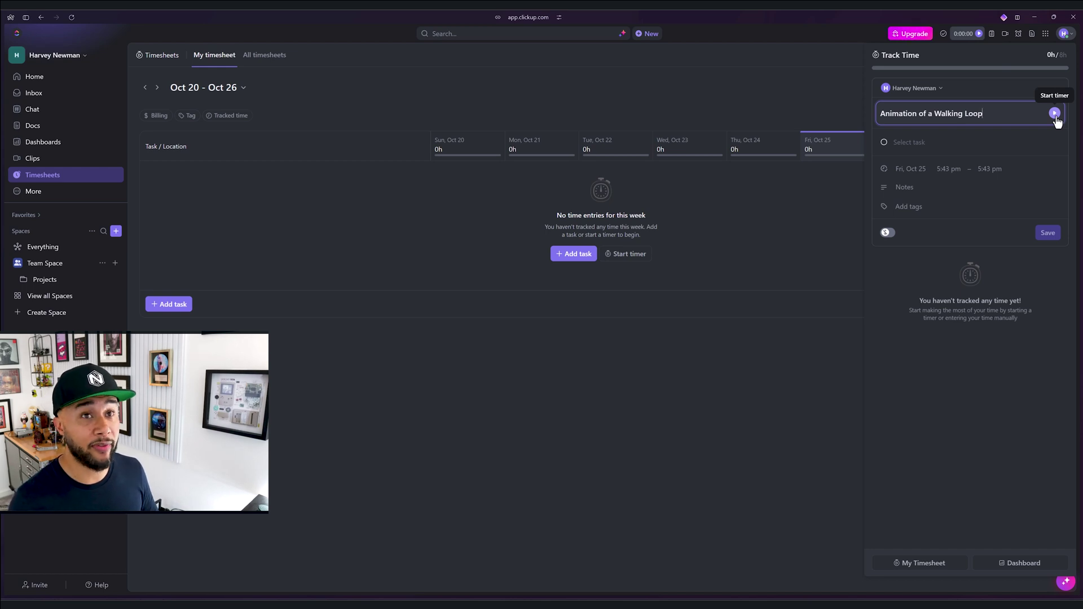
left_click(1055, 114)
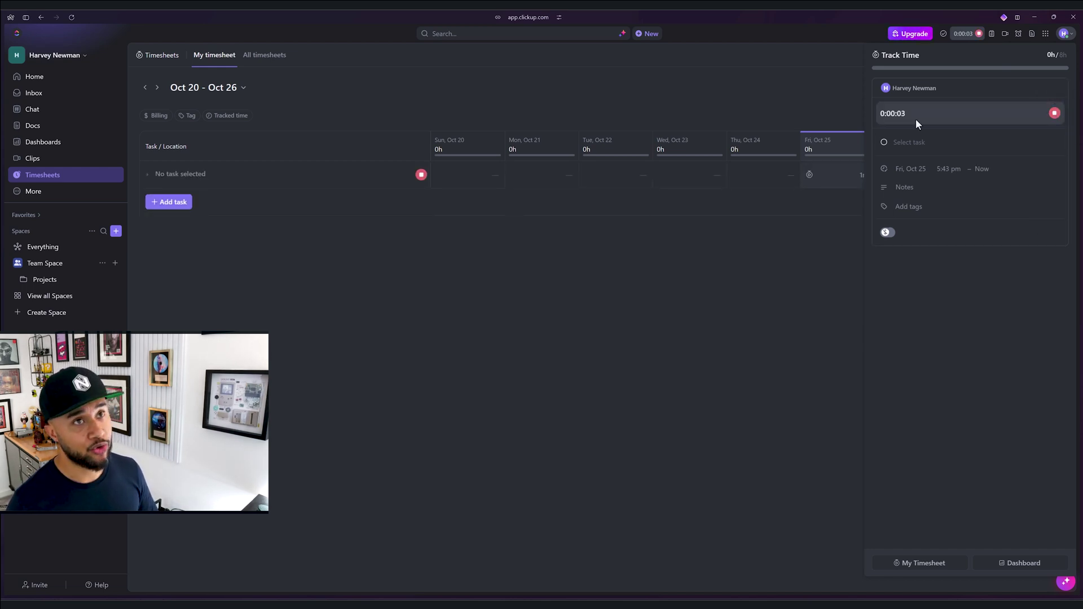
left_click(147, 175)
left_click(306, 214)
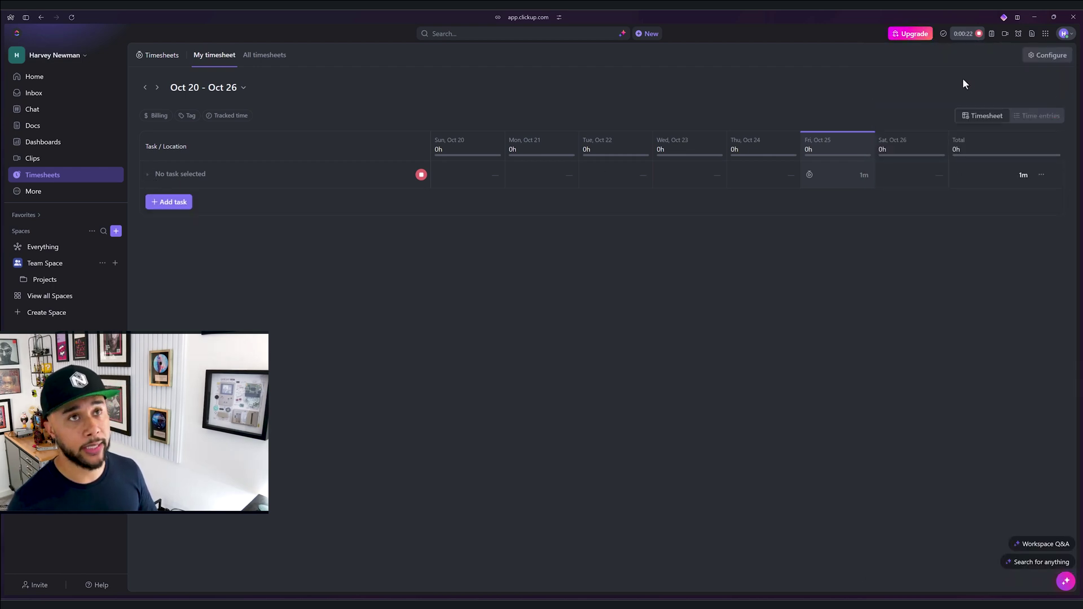
left_click(979, 33)
Check today's cube-review tasks on the calendar, then start a new whiteboard from the apps grid.
left_click(1046, 34)
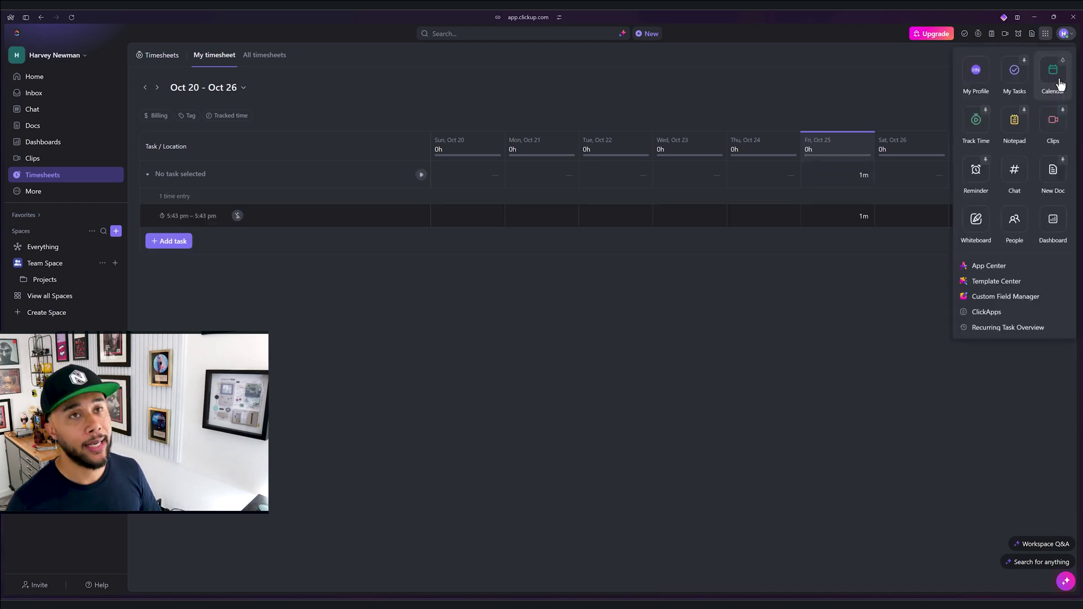
left_click(1049, 133)
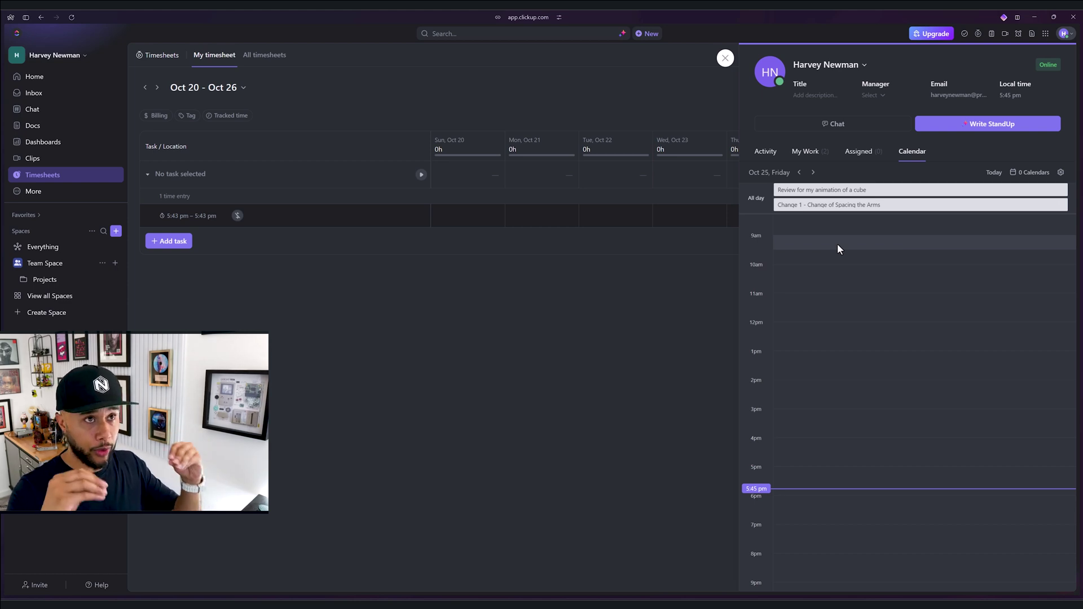
left_click(1045, 34)
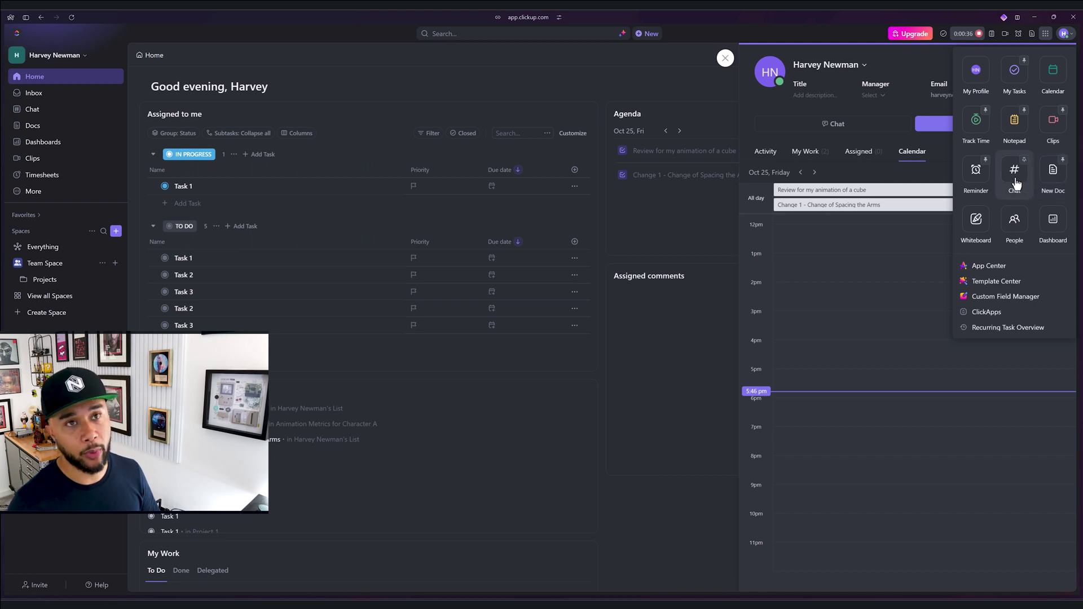
left_click(976, 219)
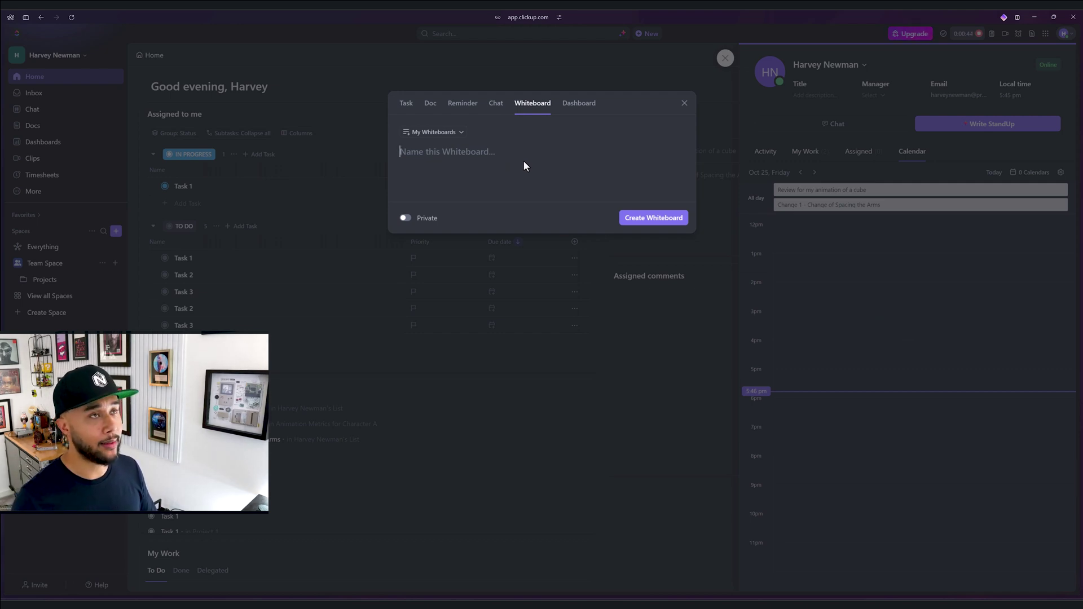
Cancel the whiteboard, close the profile panel, and stop the running timer.
left_click(684, 103)
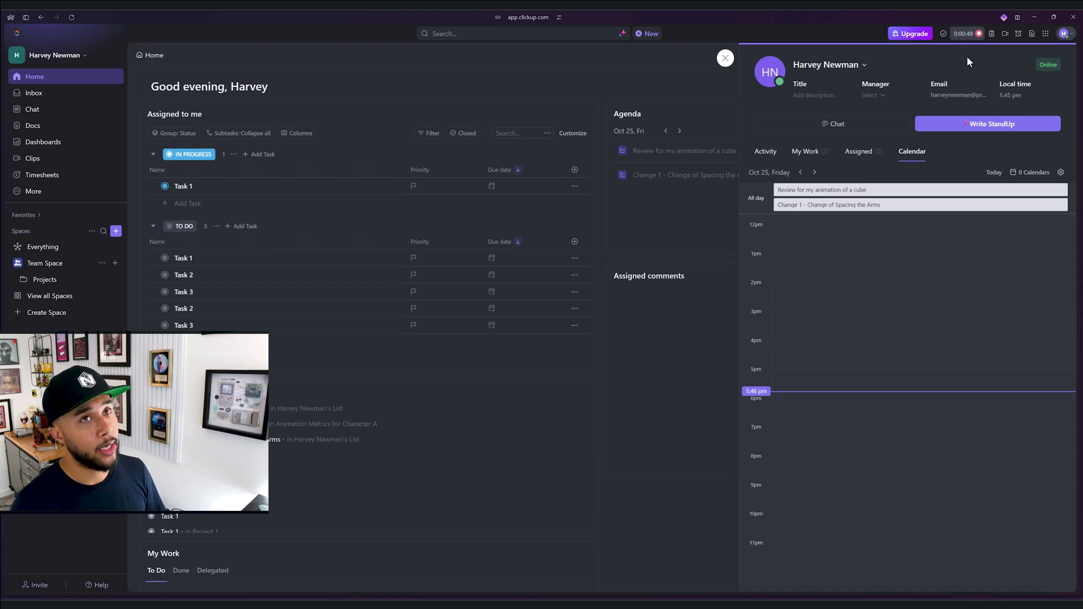
left_click(725, 59)
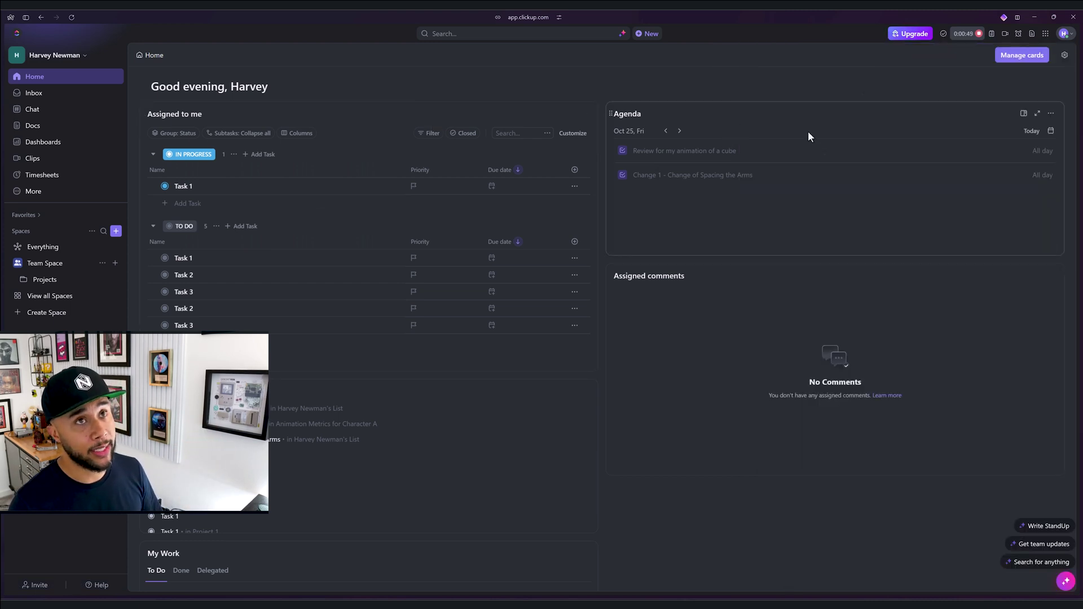
left_click(978, 34)
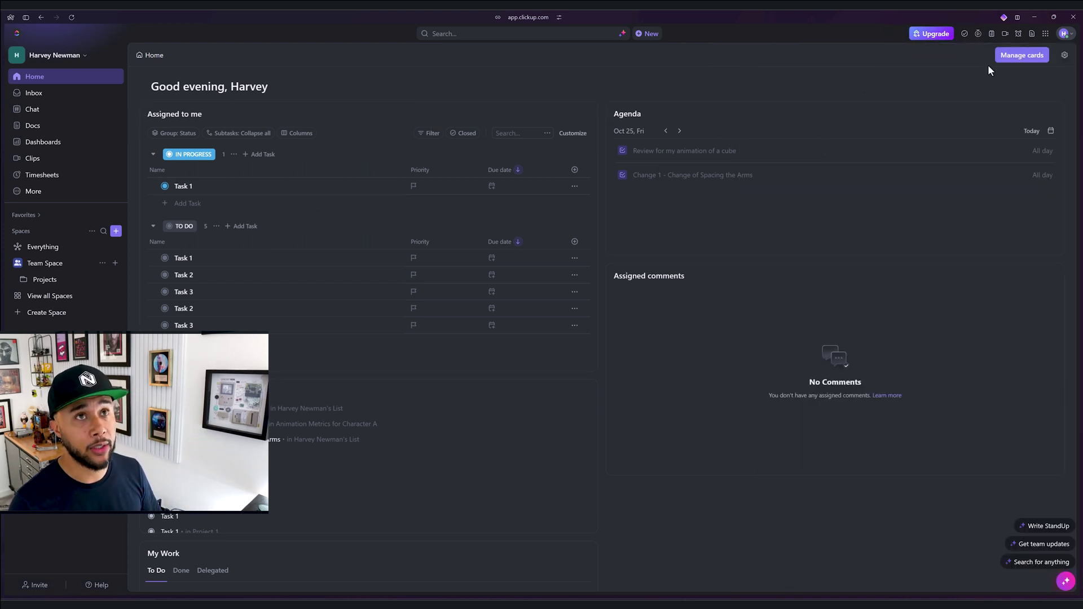
Review the Change list in the notepad and the My Work panel.
left_click(992, 34)
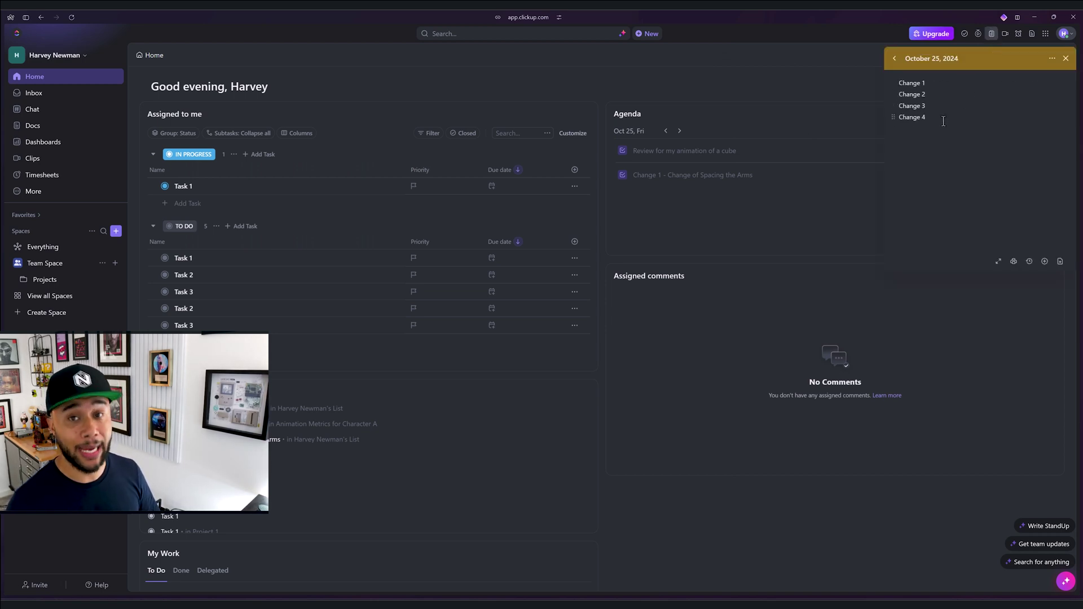
left_click(1066, 59)
left_click(964, 35)
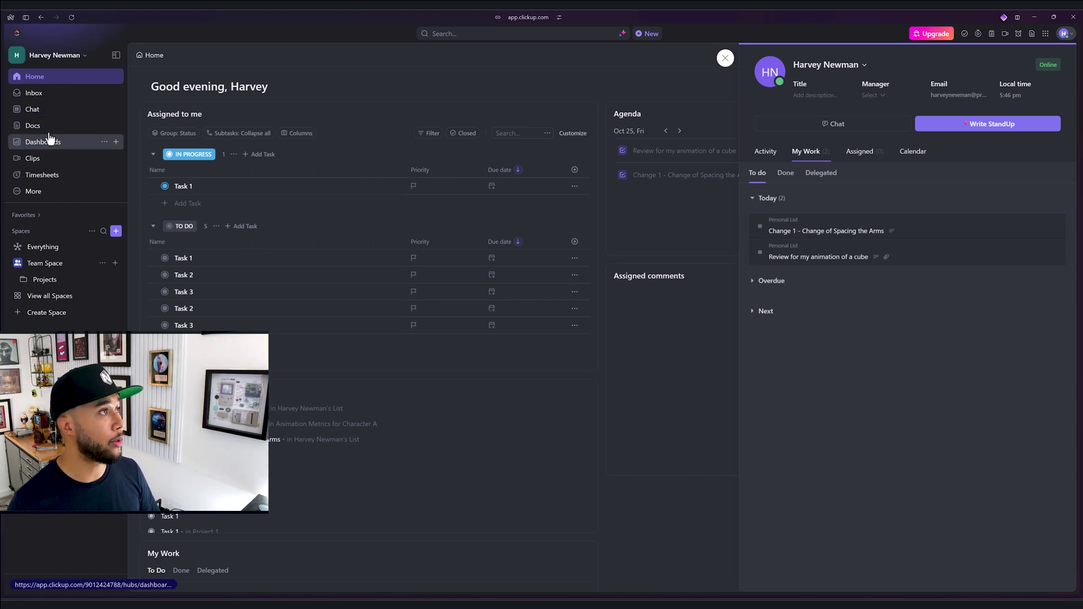
left_click(42, 194)
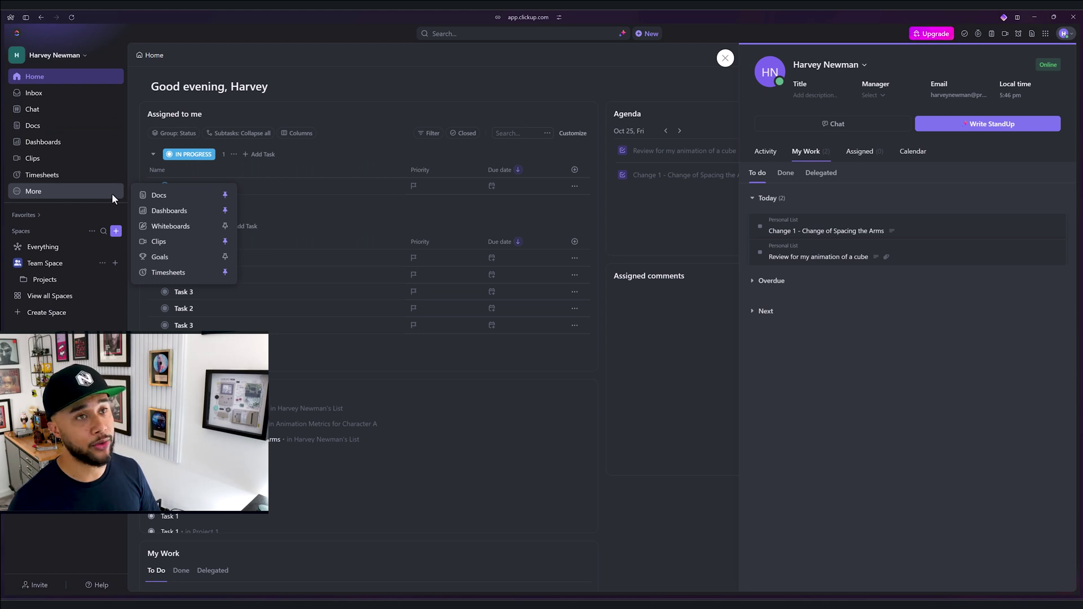
left_click(834, 213)
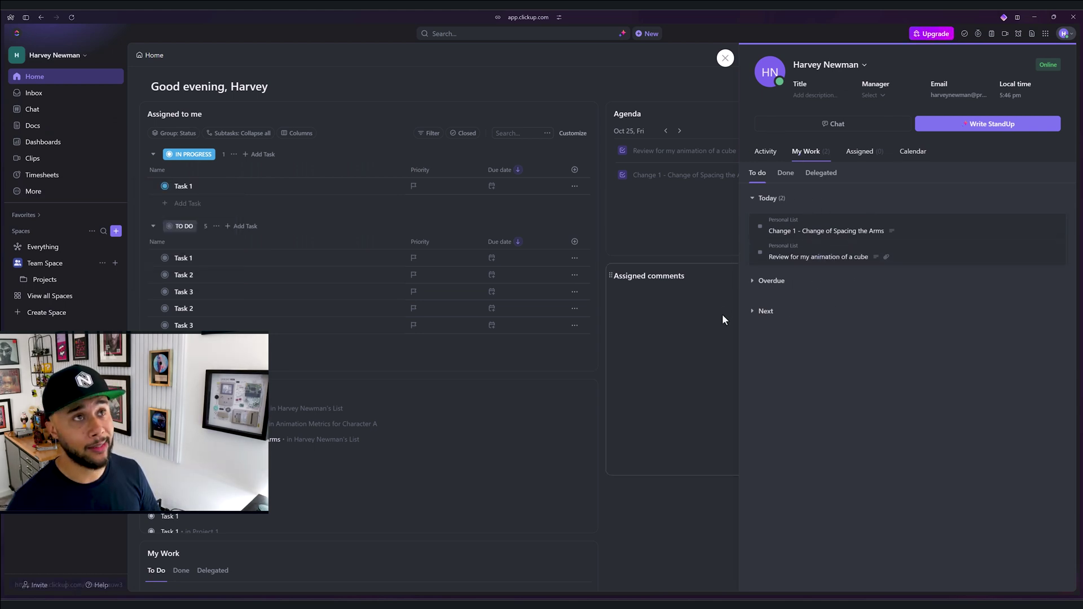
left_click(725, 57)
Review logged time entries and open Task 1 in Project 2.
left_click(979, 33)
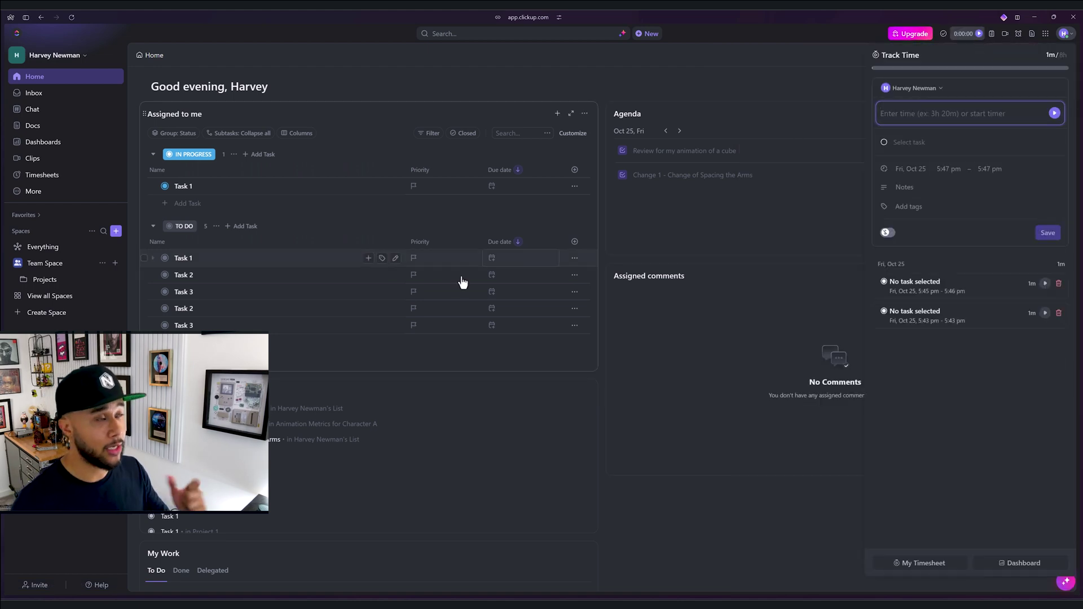
left_click(187, 187)
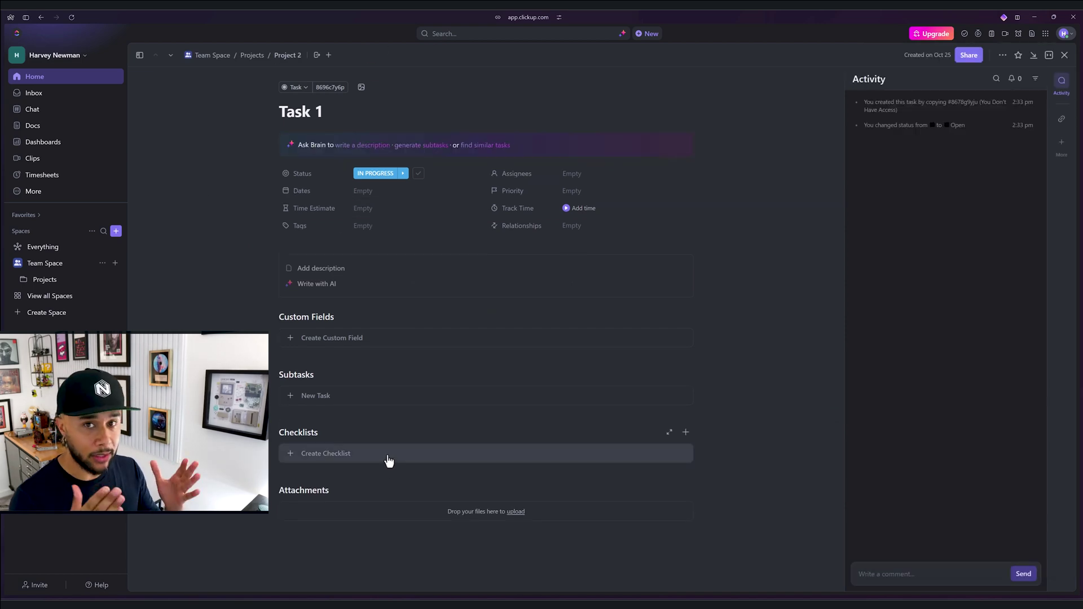
left_click(977, 35)
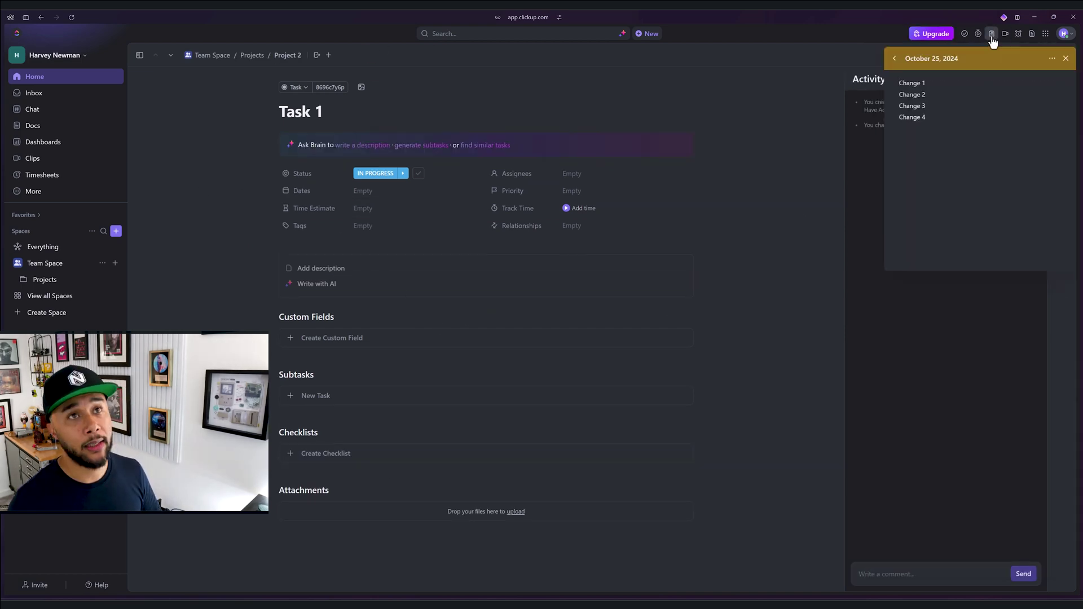
left_click(1046, 34)
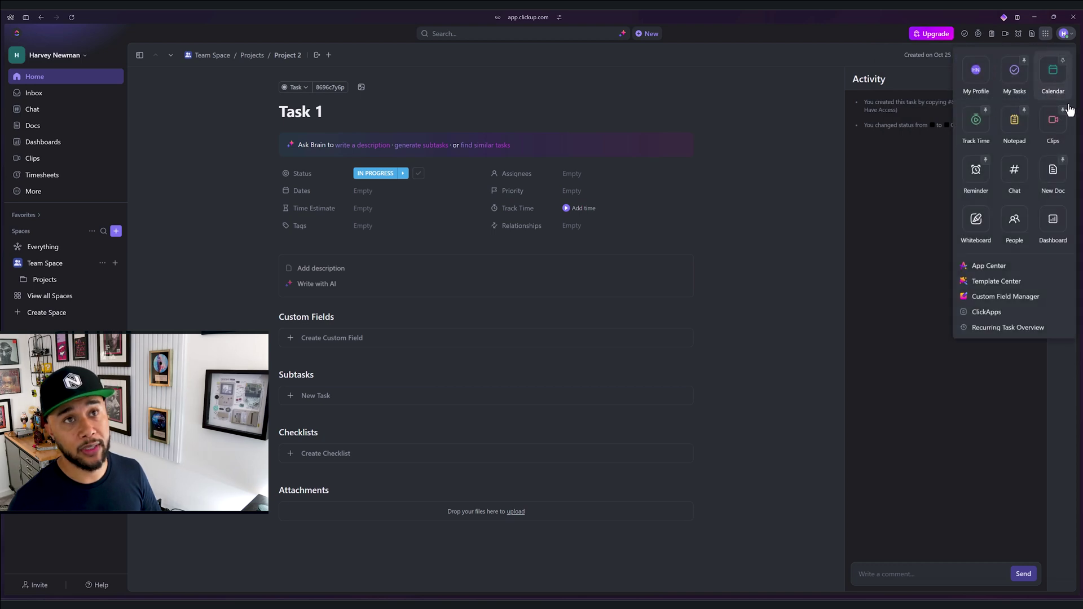